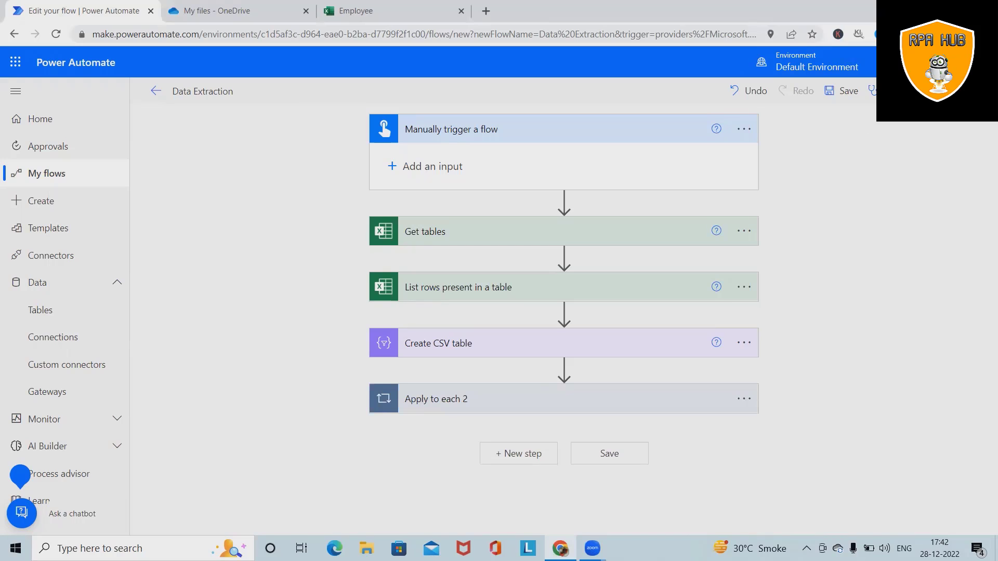
Review the five-step Data Extraction flow, then restore down the Chrome window.
key("super+Down")
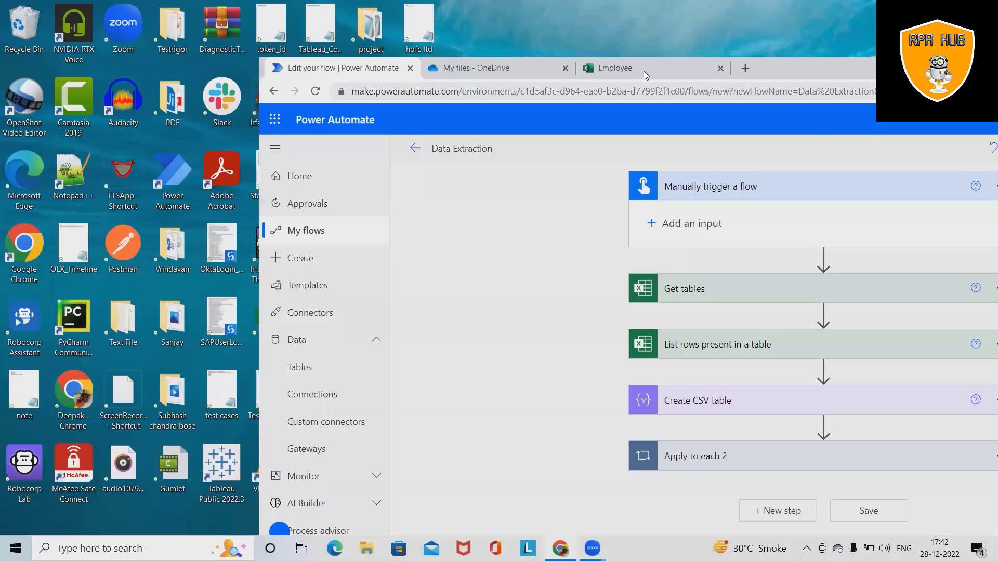
Bring the Employee workbook tab forward and maximize the browser again.
left_click(646, 71)
key("super+Up")
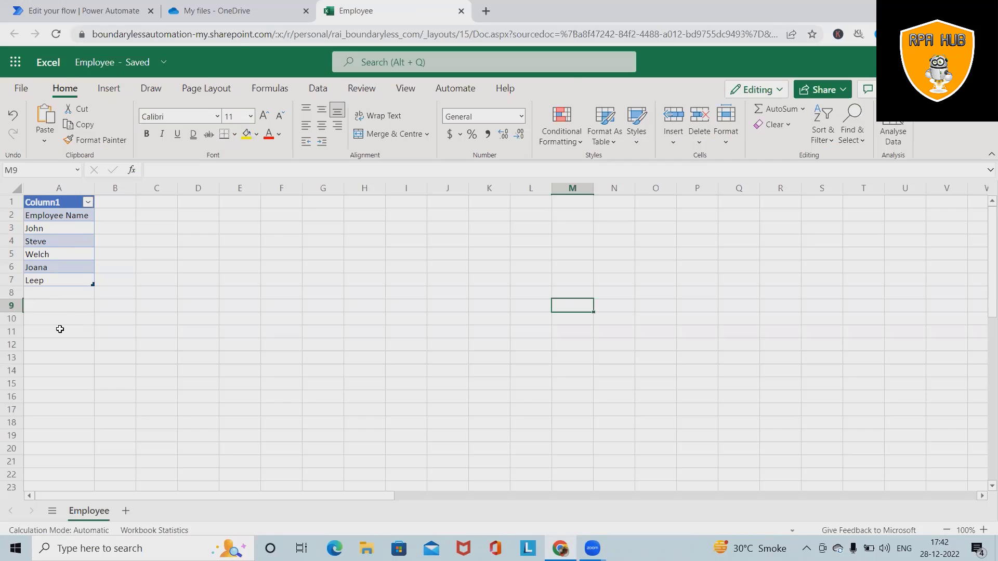
Delete the old Data.csv from OneDrive's My files and confirm the deletion.
left_click(201, 9)
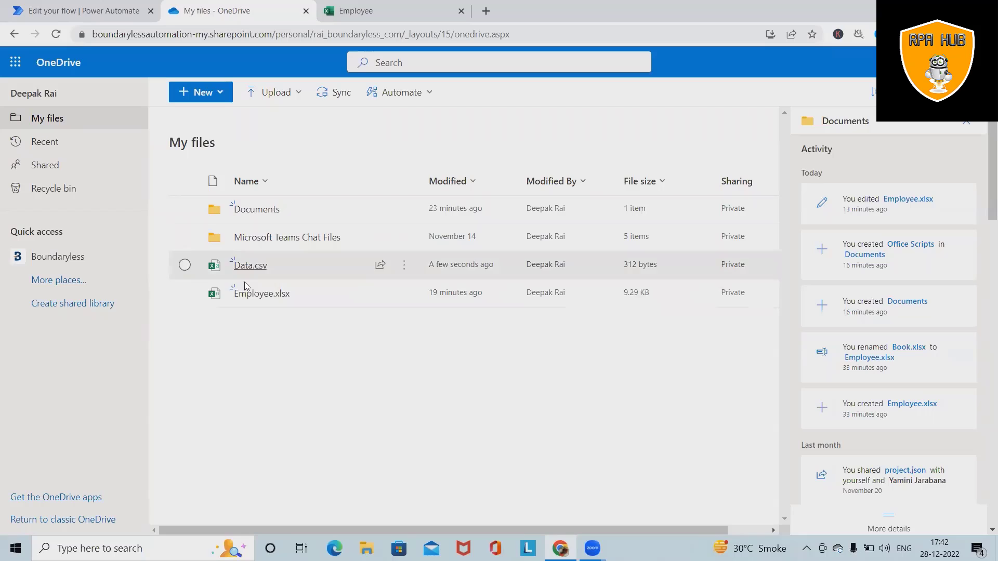
left_click(966, 123)
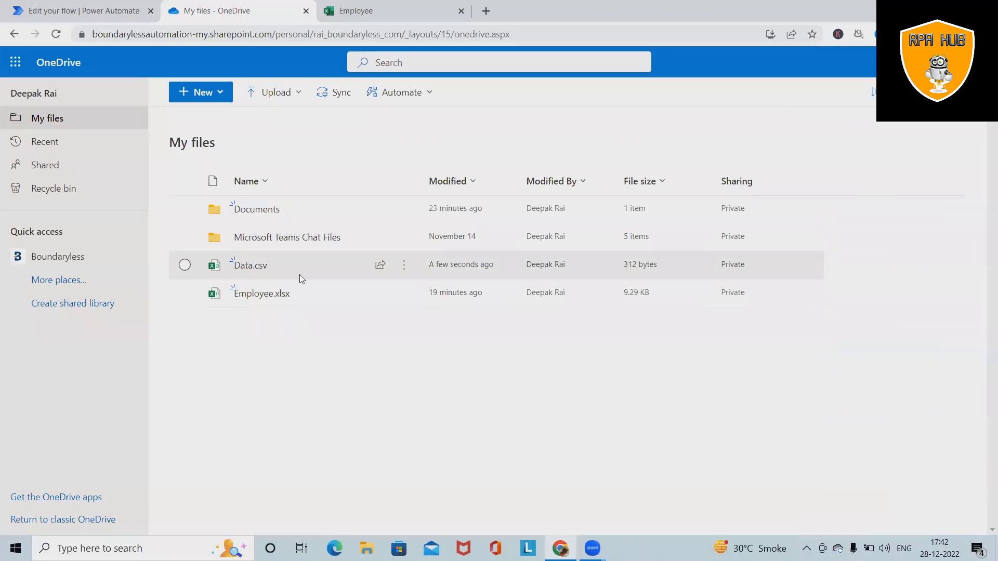
left_click(405, 267)
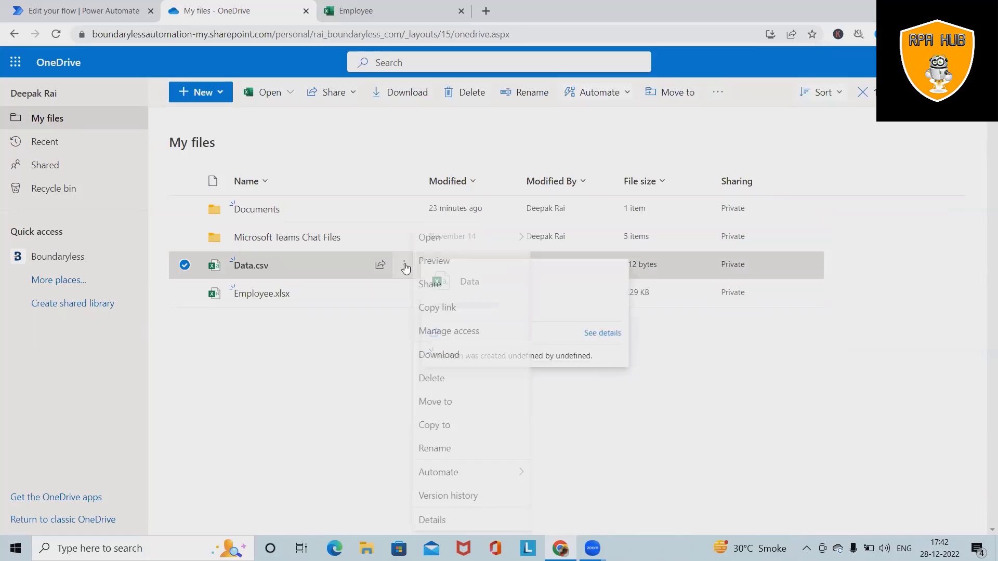
left_click(447, 378)
left_click(538, 341)
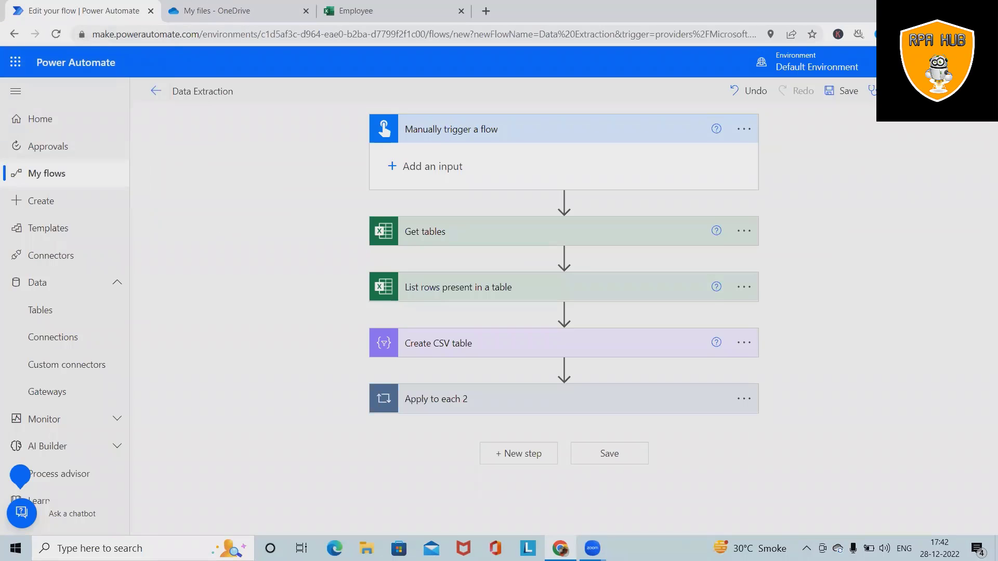
Save and manually run the Data Extraction flow until it succeeds, then check OneDrive.
left_click(893, 91)
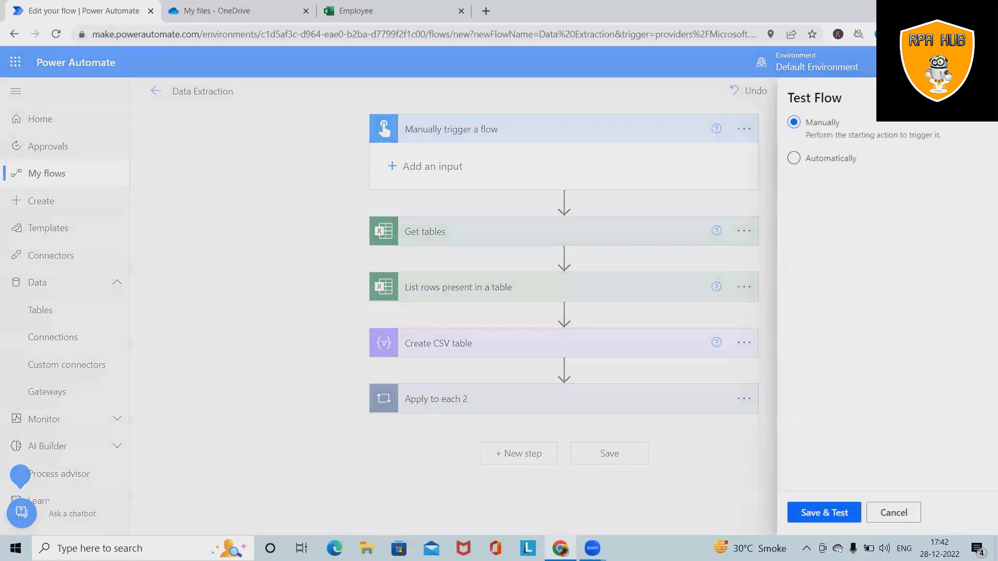
left_click(826, 513)
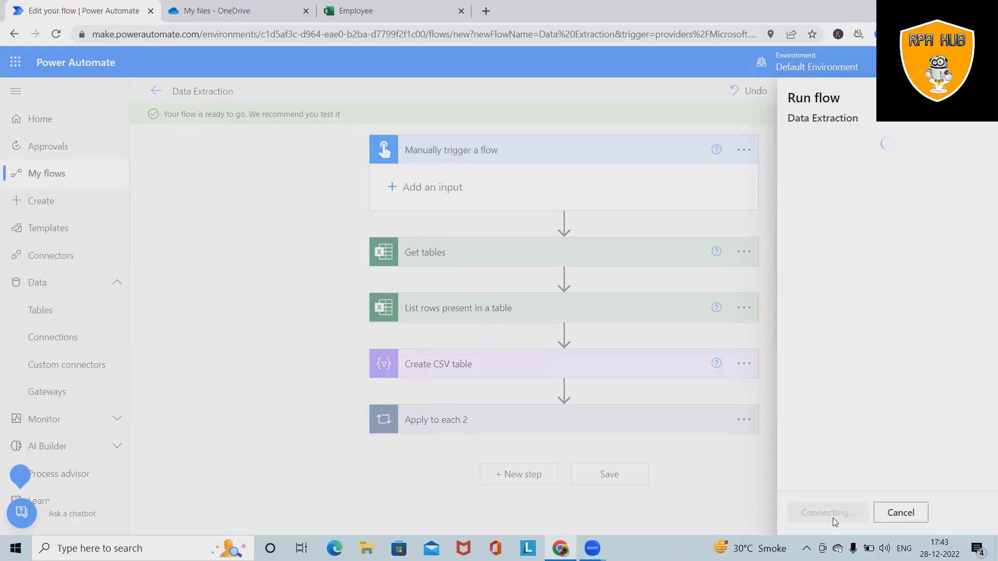
left_click(808, 512)
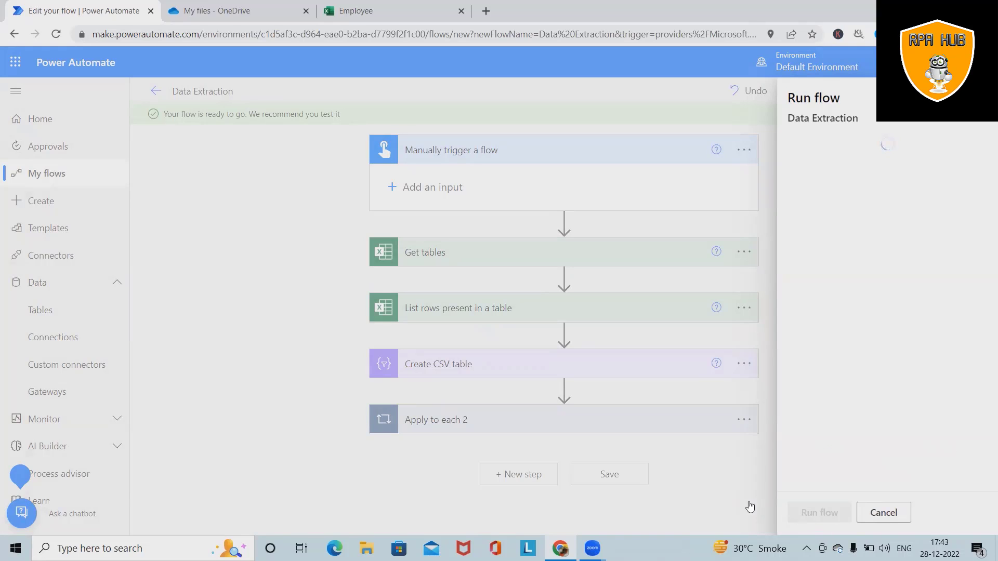
left_click(809, 514)
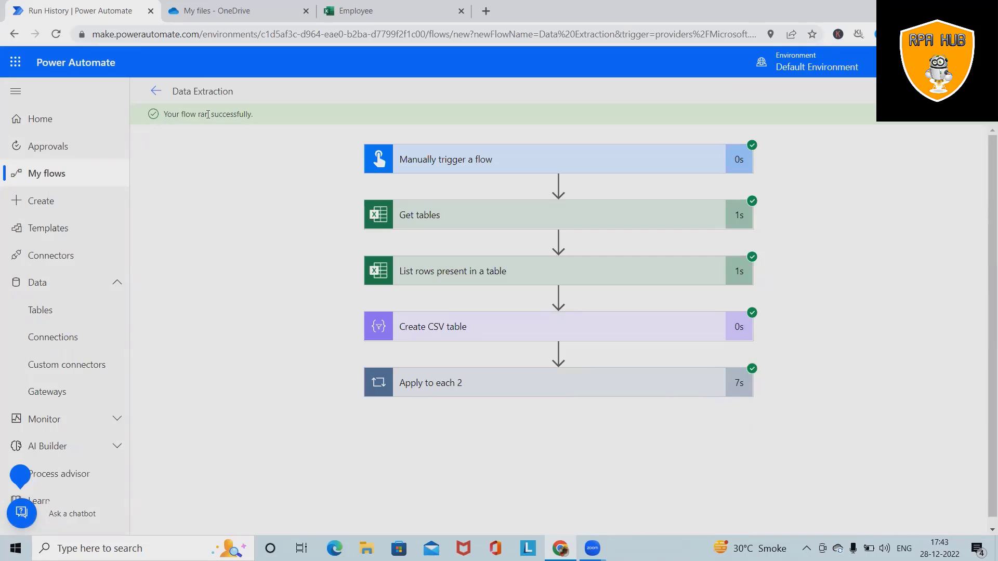
left_click(196, 14)
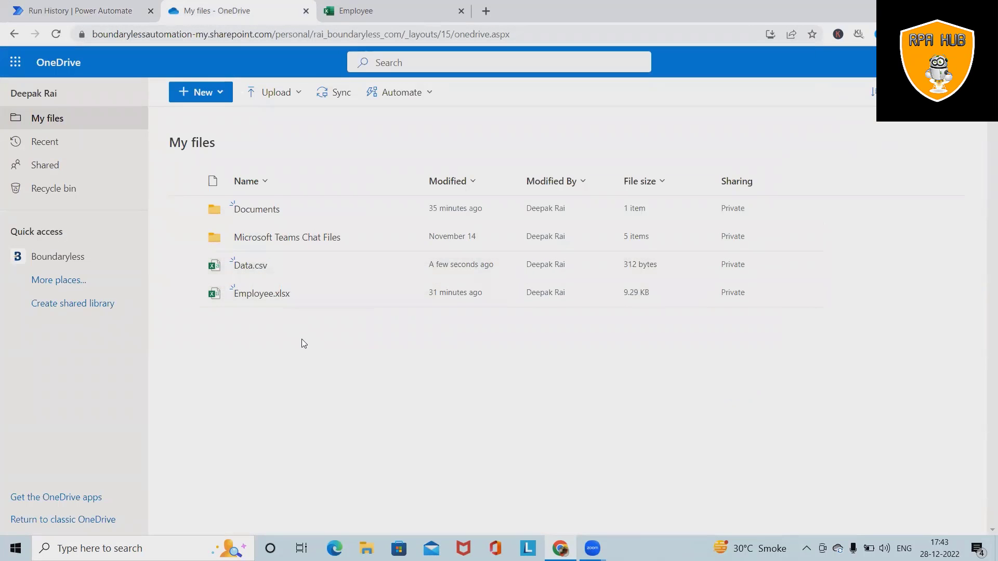
mouse_move(279, 306)
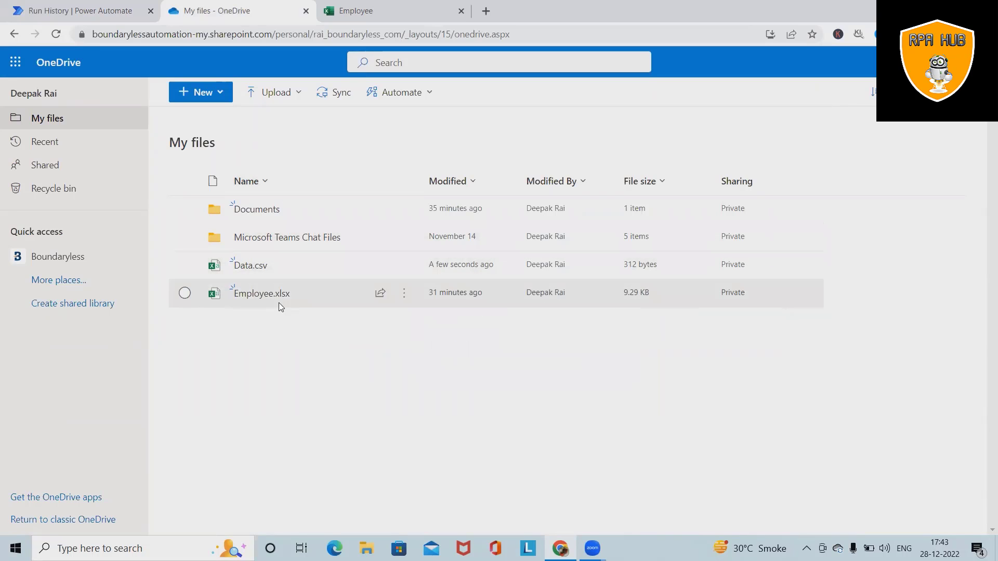
Open the generated Data.csv and autofit column B to show the full item IDs.
left_click(248, 265)
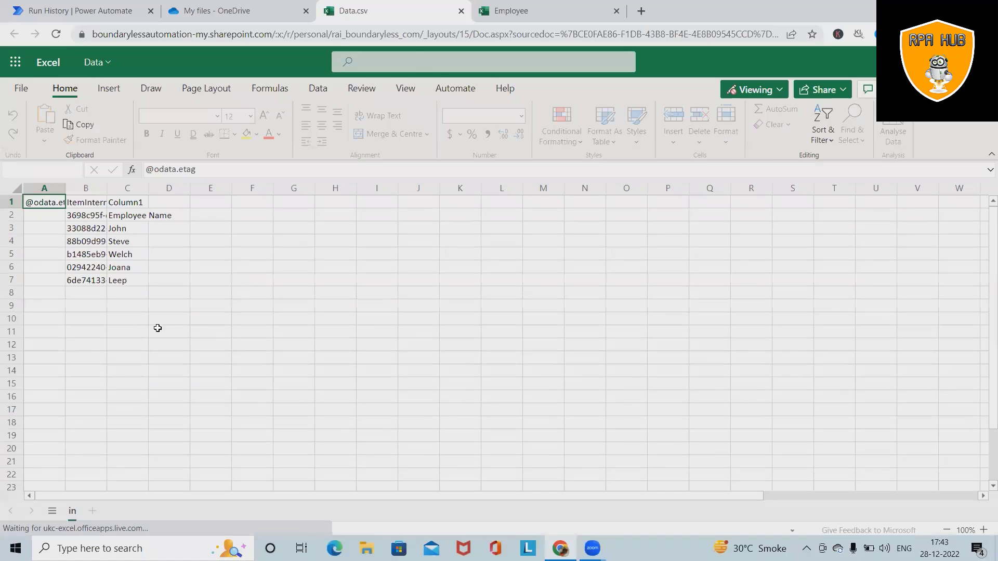
double_click(106, 188)
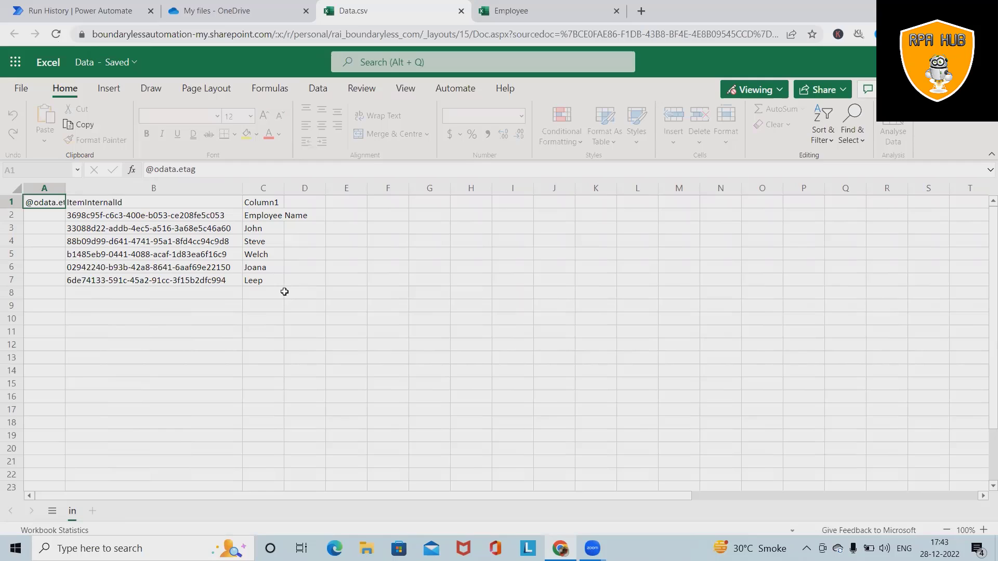
left_click(210, 14)
Inspect the Get tables run details, then open that step's options in the editor.
left_click(125, 11)
left_click(544, 221)
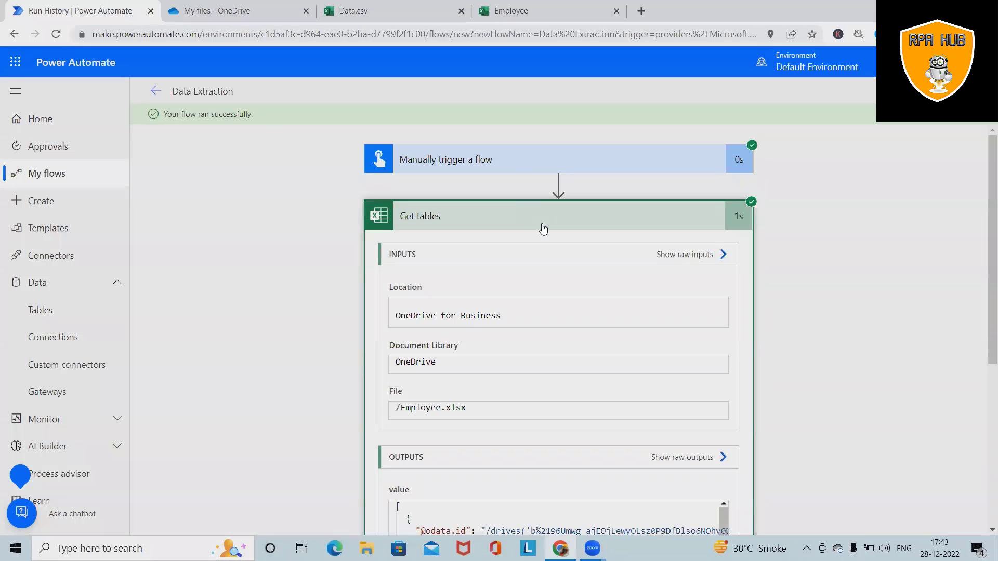
left_click(562, 221)
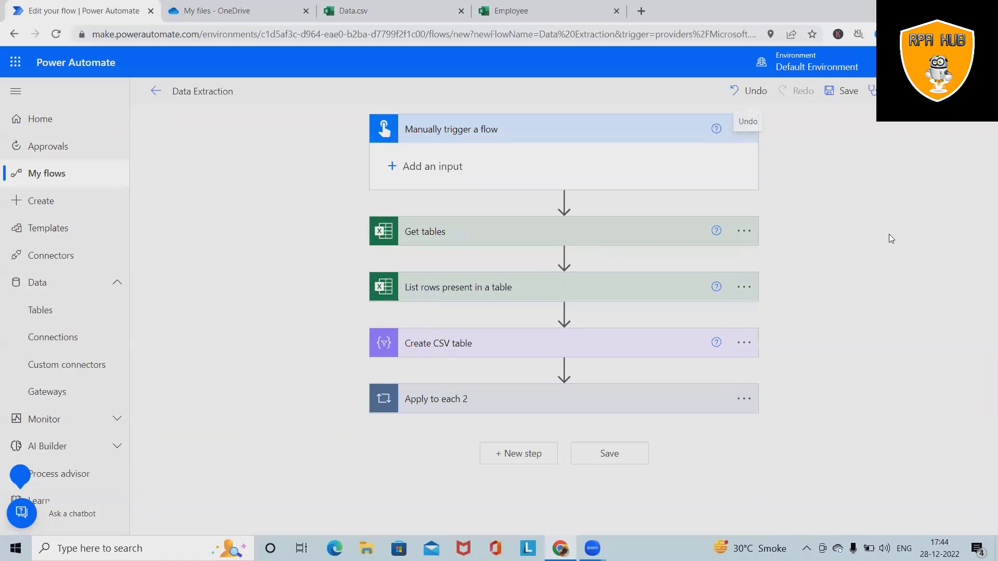
left_click(745, 232)
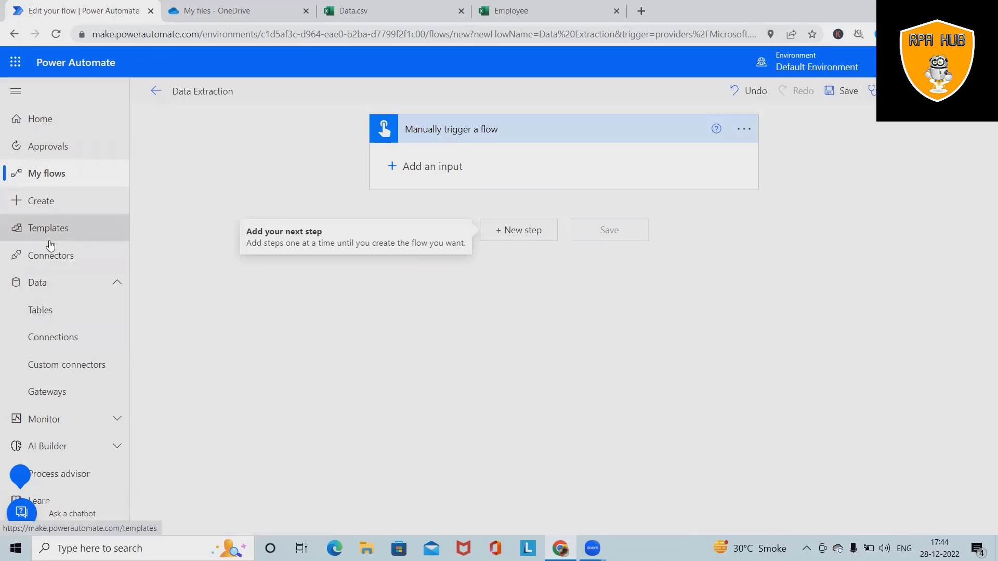
Stay in the flow editor instead of leaving, and add a step after the trigger.
left_click(61, 201)
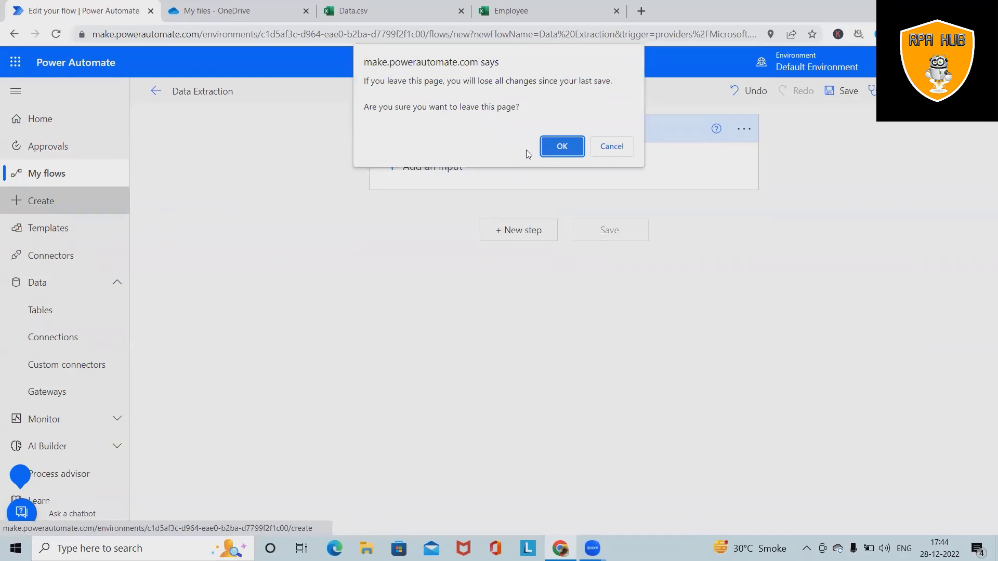
left_click(615, 149)
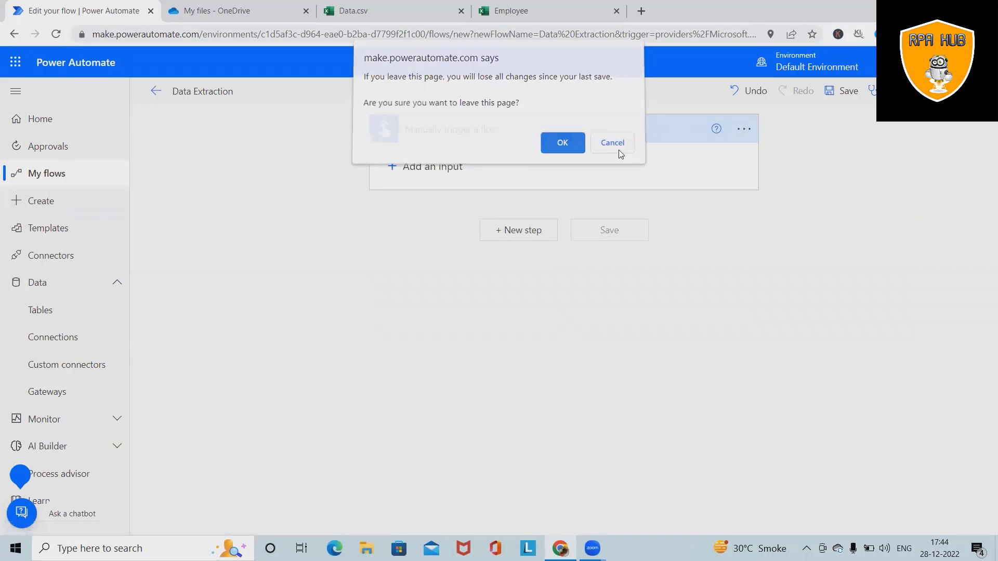
left_click(519, 229)
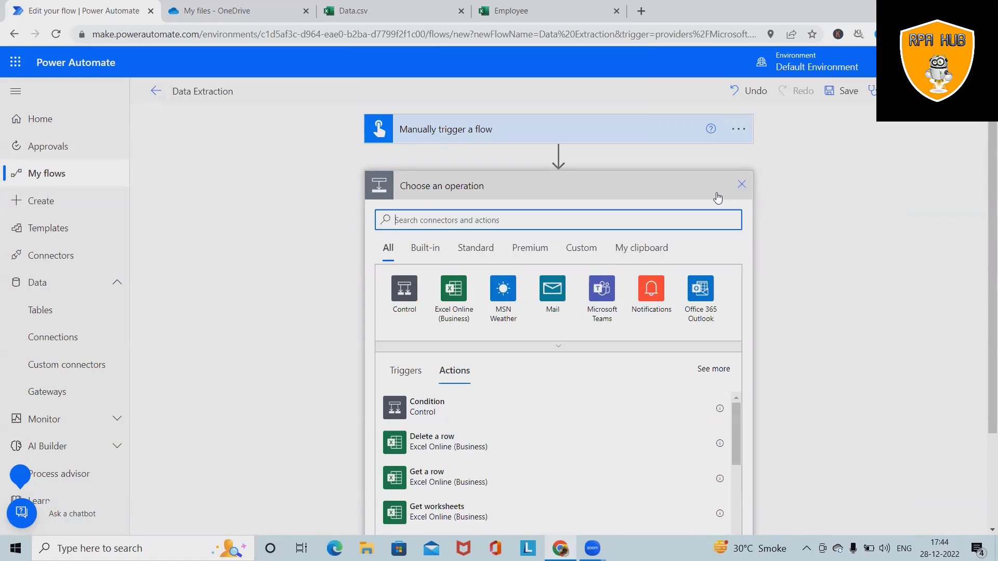
type("get")
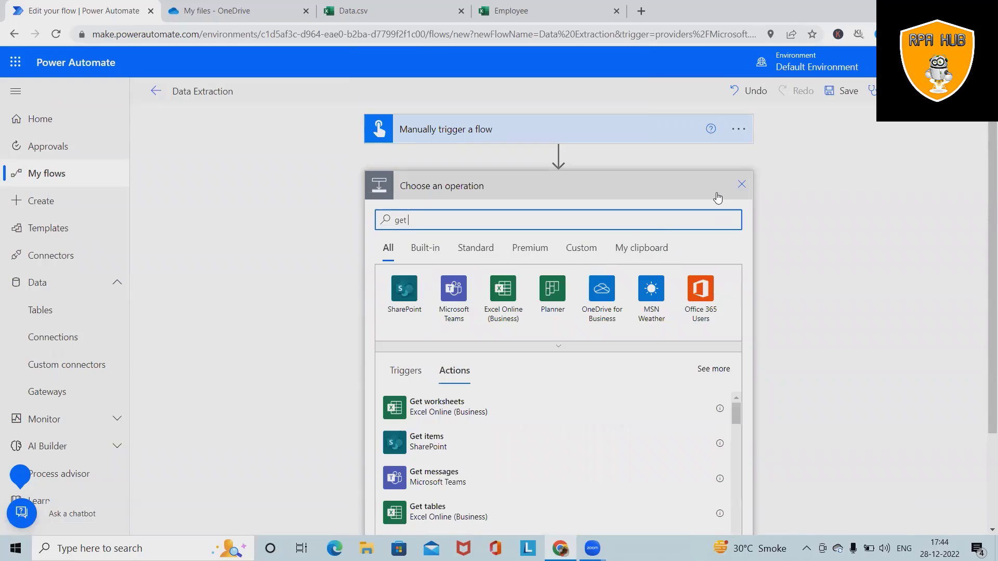
Add Get tables reading /Employee.xlsx from the OneDrive library on OneDrive for Business.
left_click(581, 402)
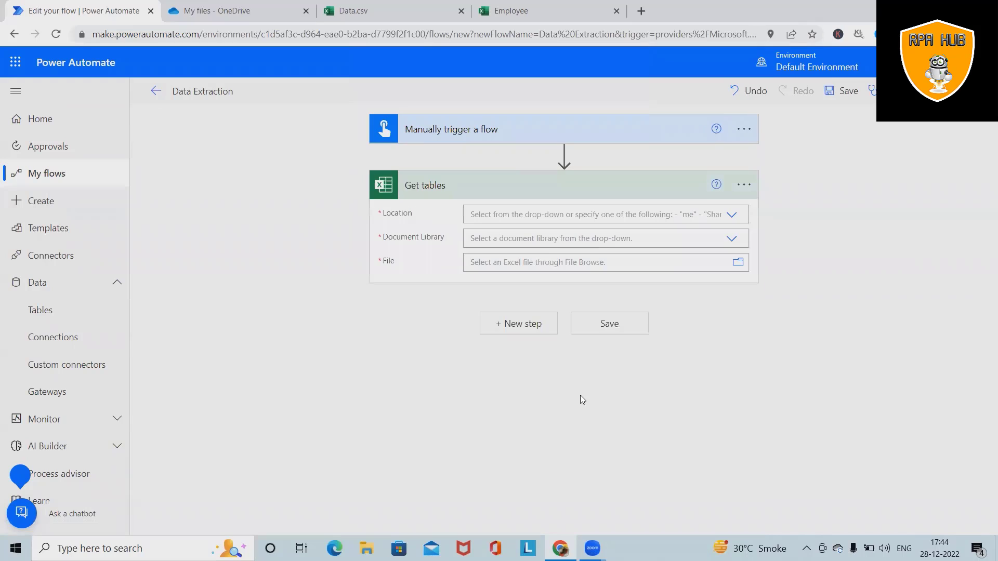
left_click(731, 215)
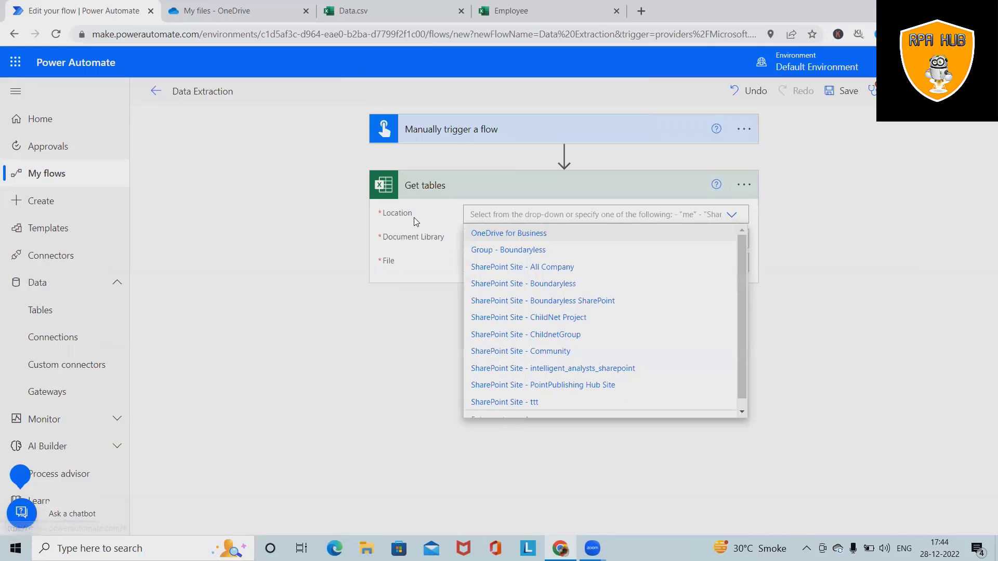
left_click(531, 236)
left_click(731, 237)
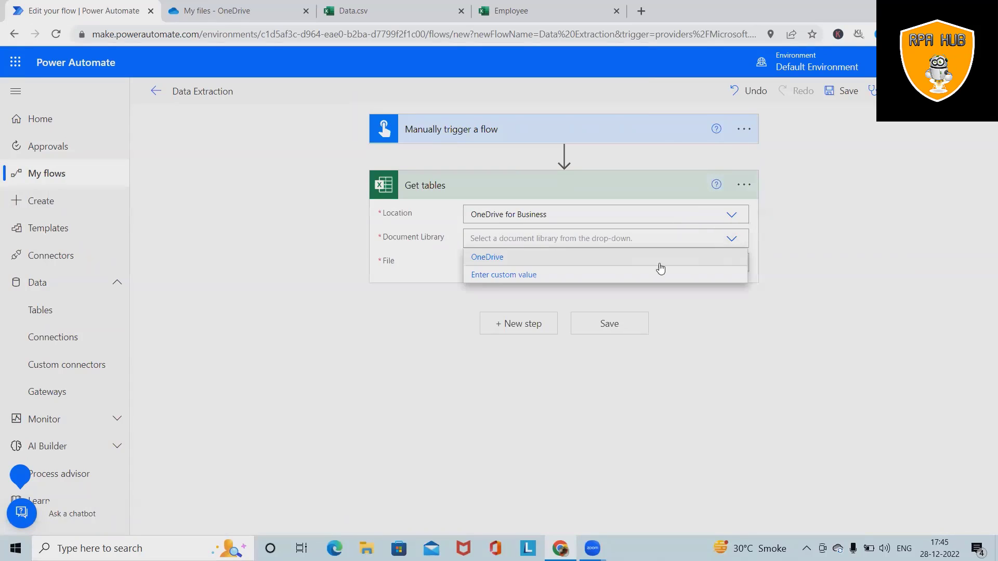
left_click(505, 260)
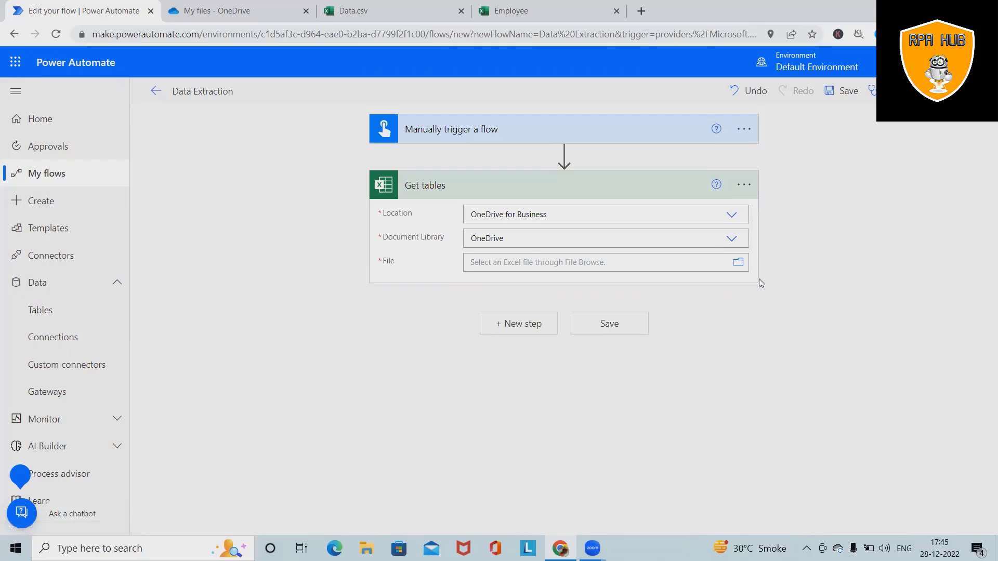
left_click(794, 372)
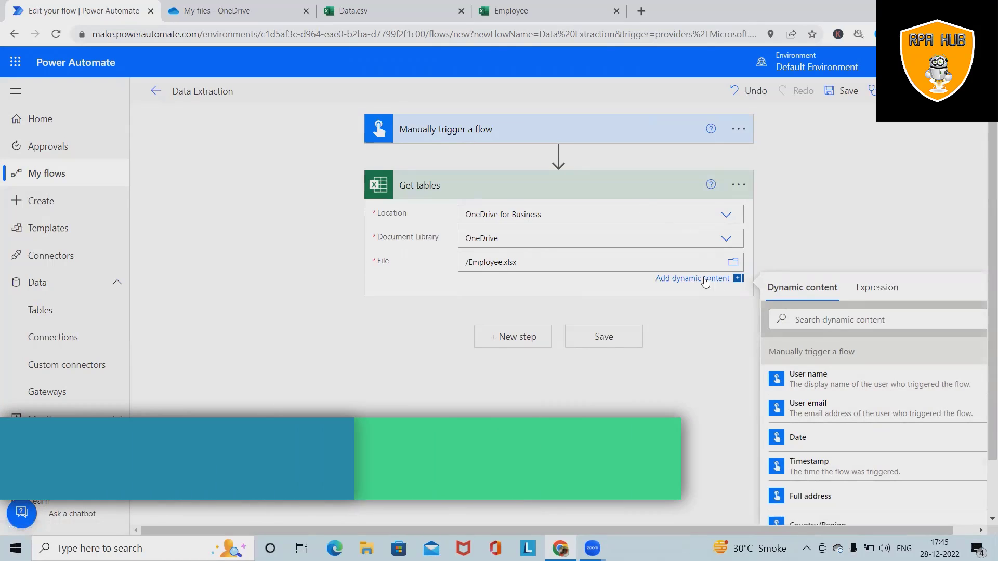
scroll(850, 416, "down", 2)
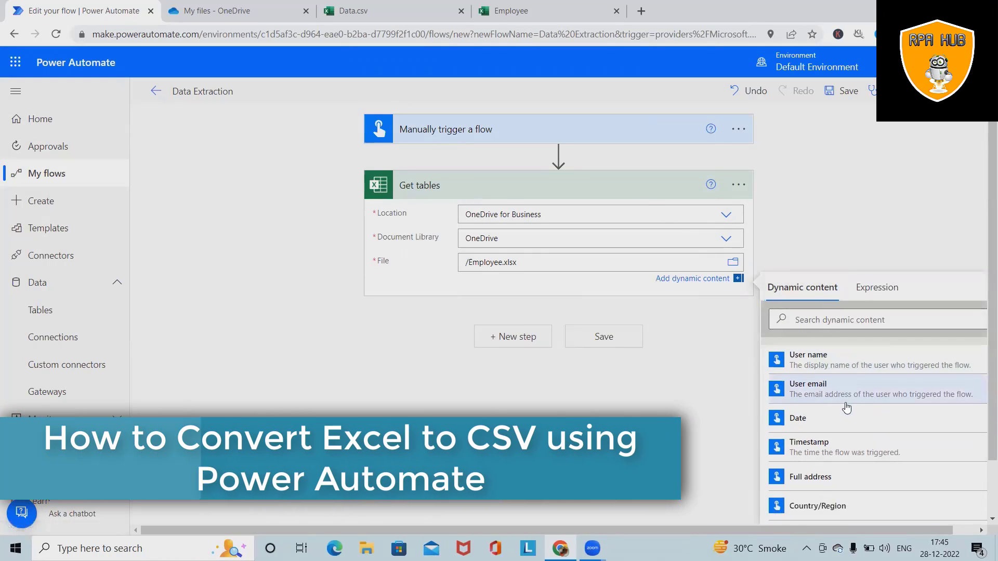
scroll(846, 405, "up", 2)
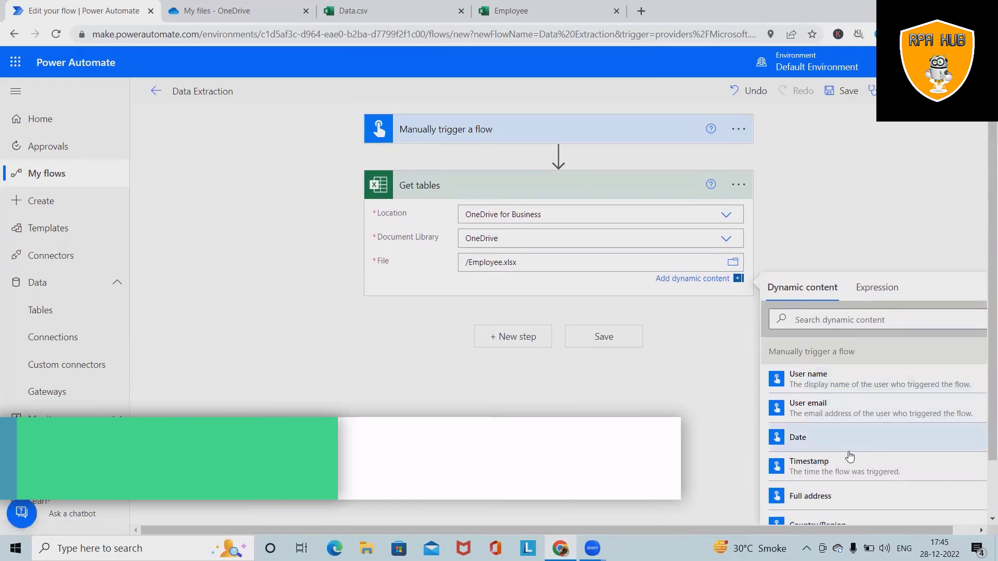
left_click(615, 187)
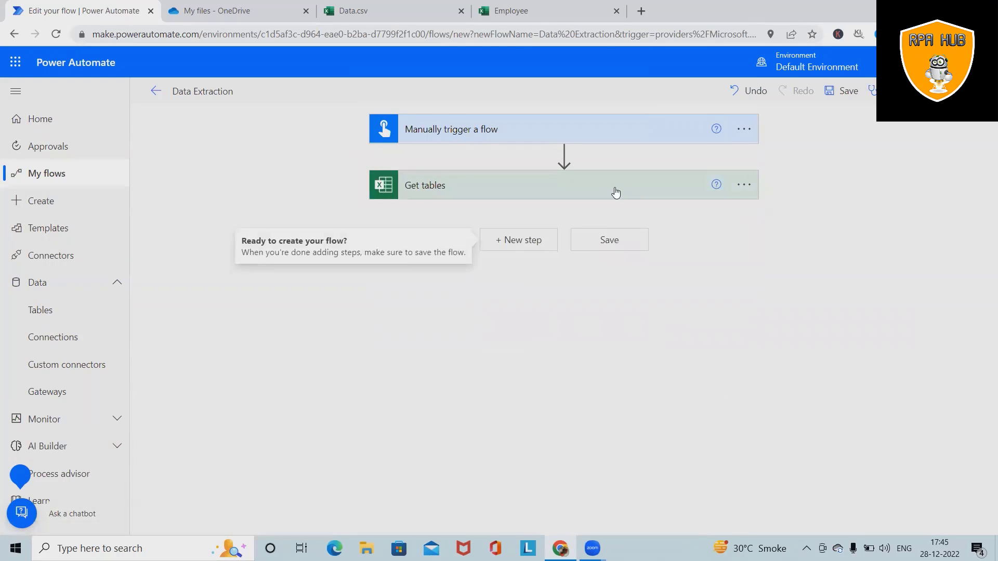
Add List rows present in a table for the Employee table in /Employee.xlsx on OneDrive for Business.
left_click(511, 248)
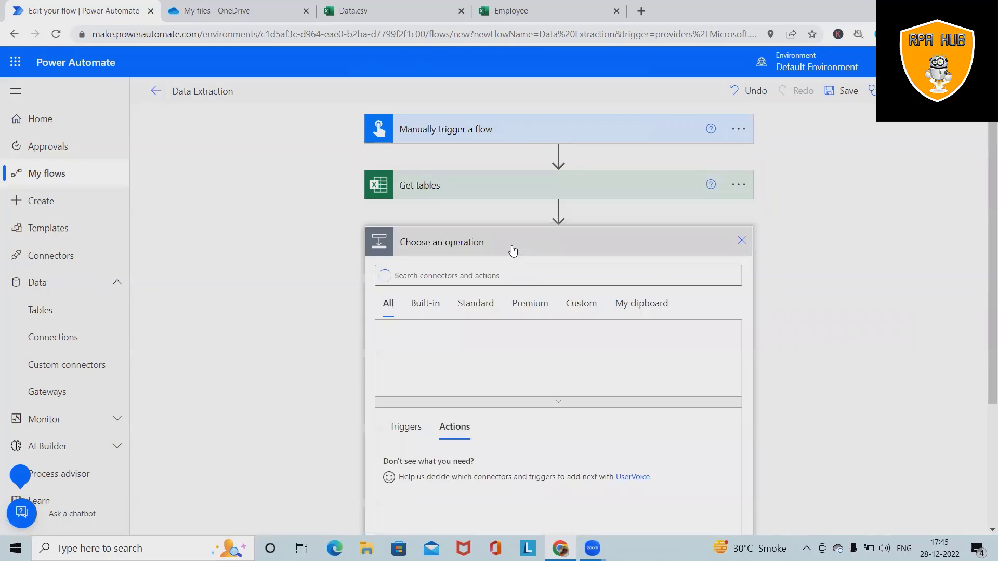
left_click(513, 284)
type("lis")
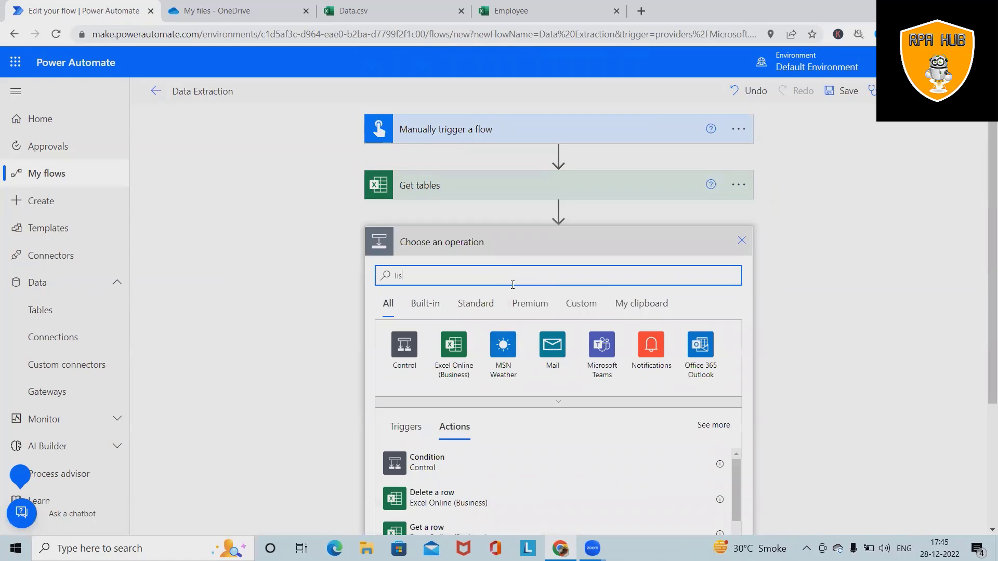
type("rows")
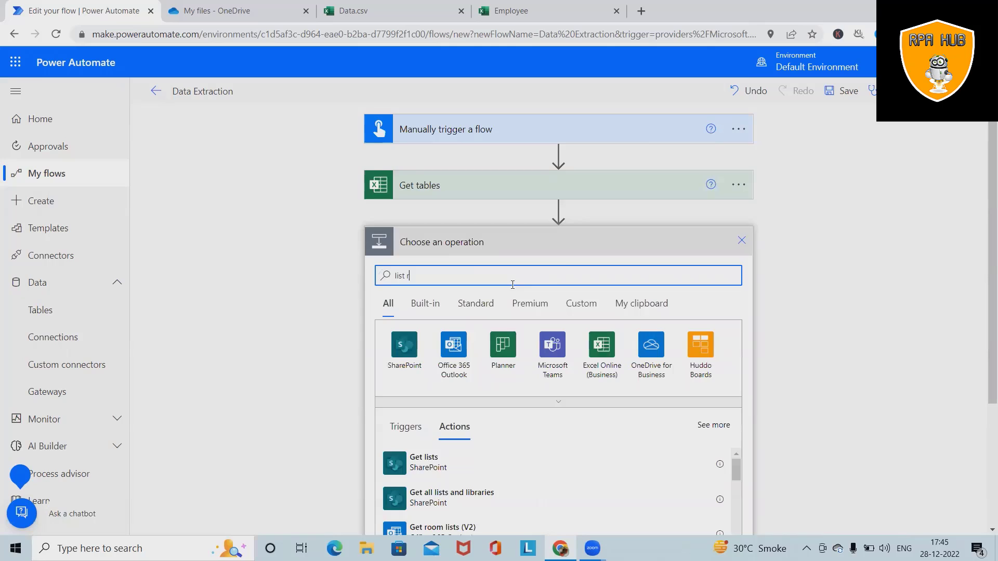
left_click(468, 456)
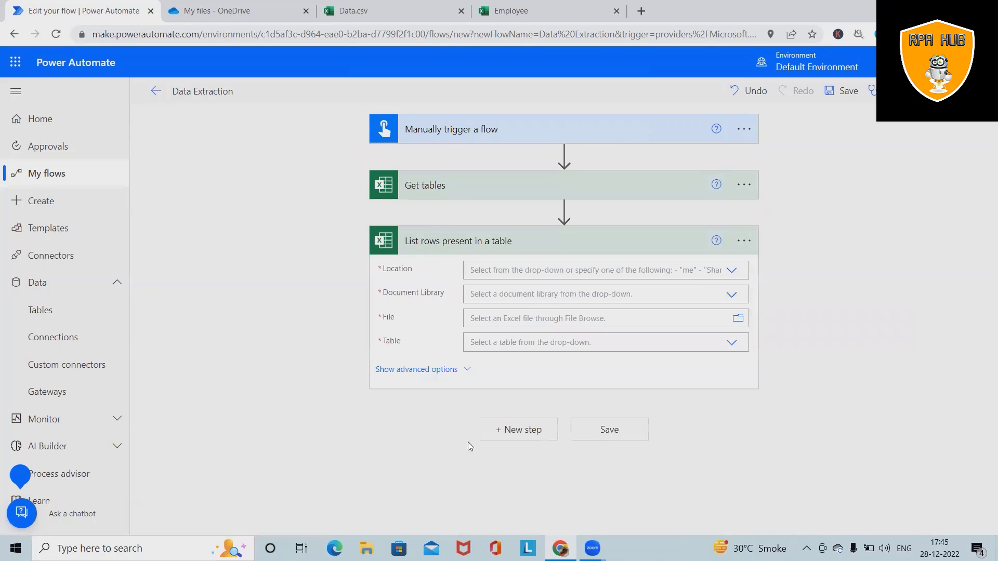
left_click(731, 270)
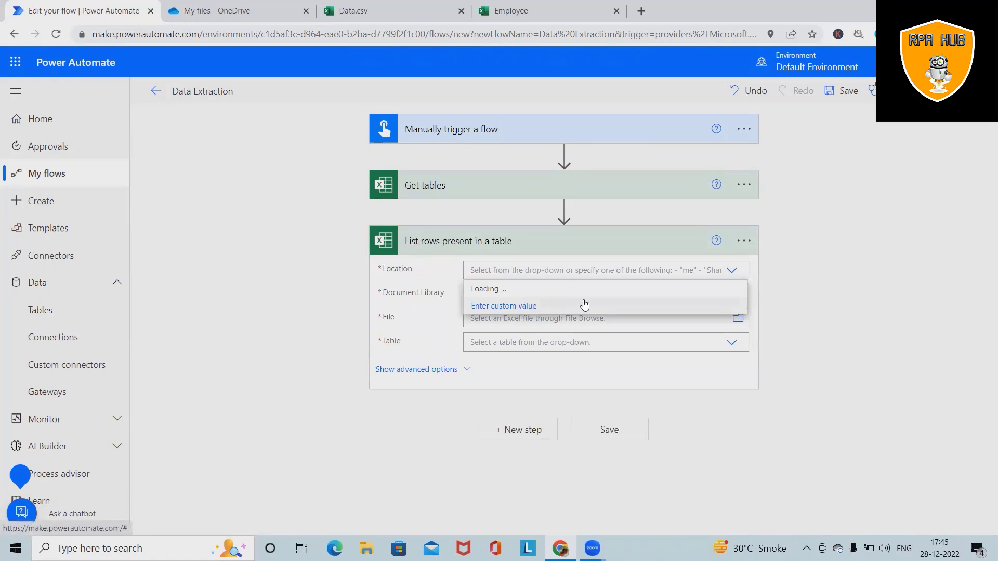
left_click(527, 294)
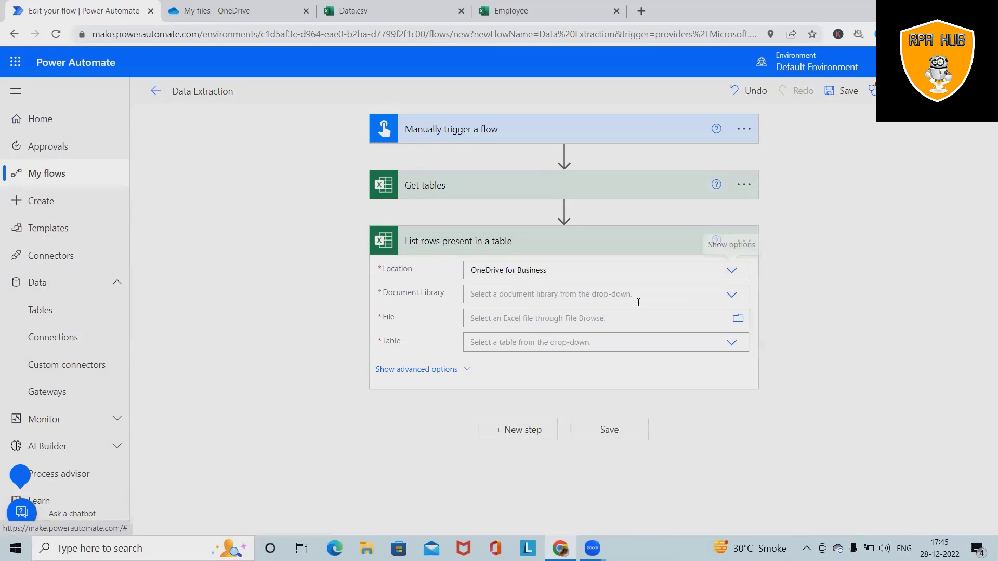
left_click(731, 294)
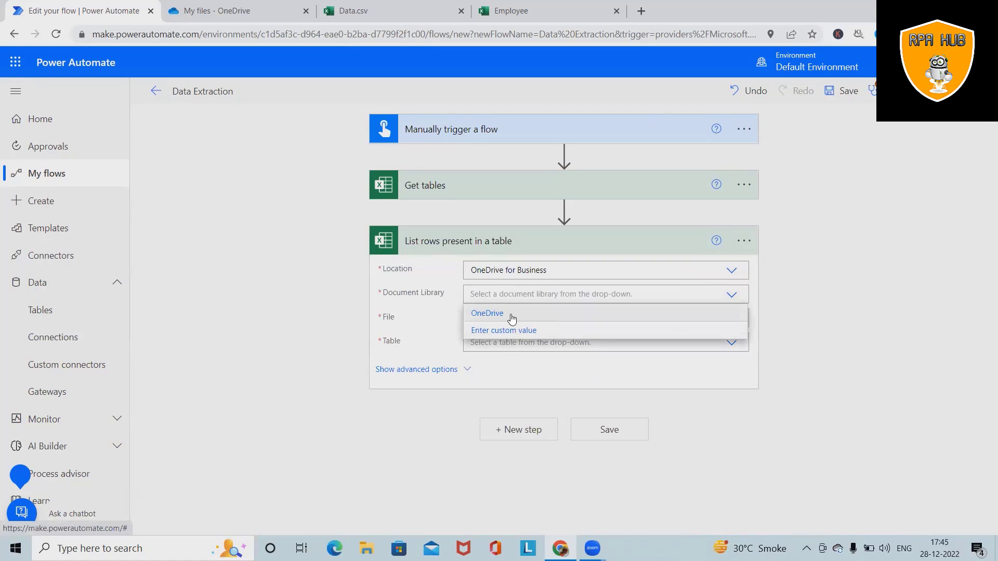
left_click(499, 313)
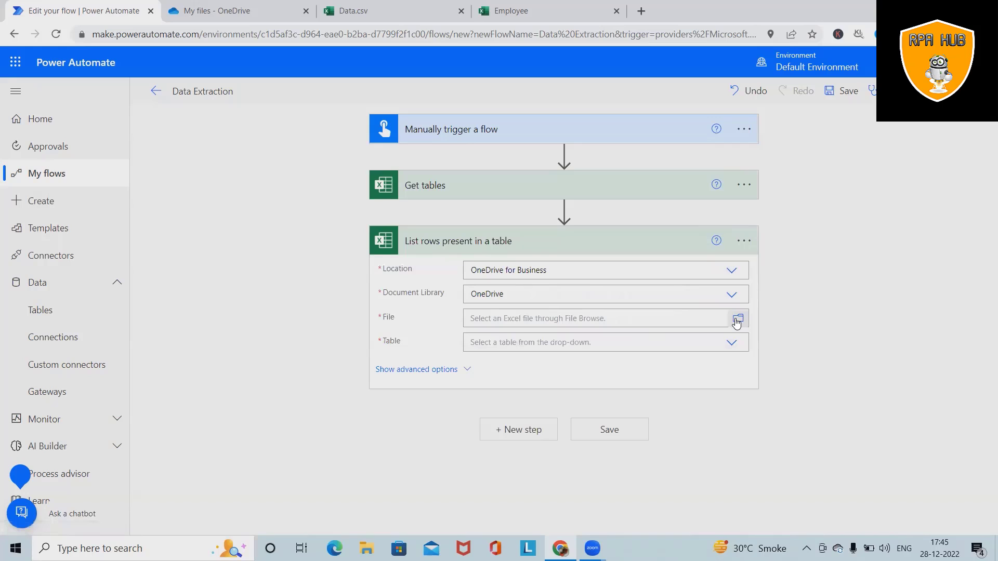
left_click(737, 321)
left_click(819, 418)
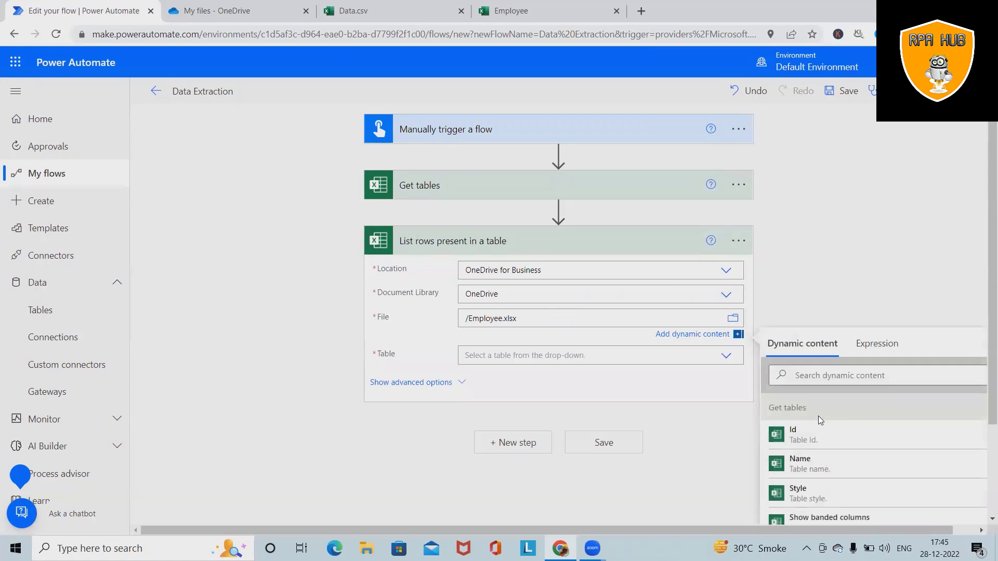
left_click(725, 355)
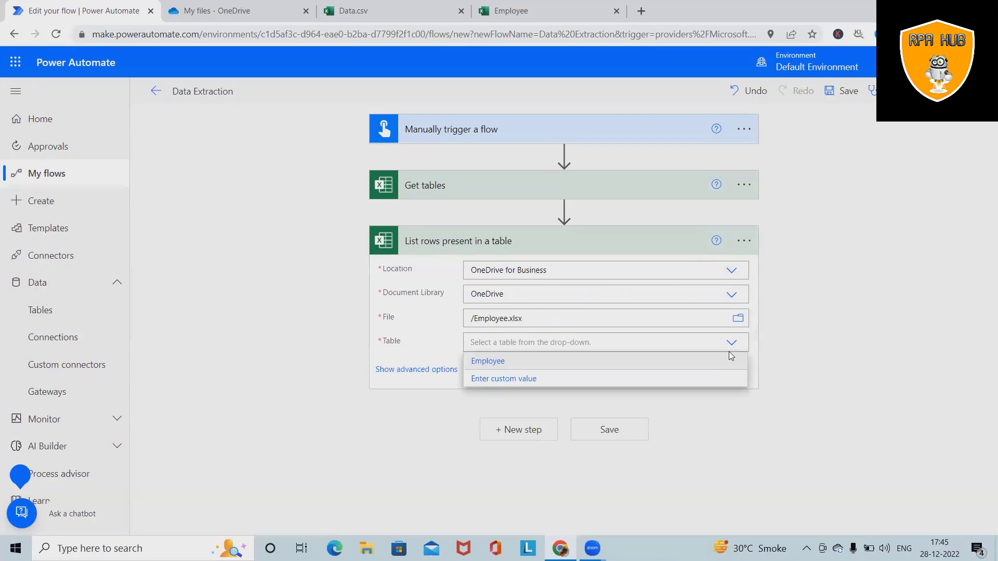
left_click(501, 363)
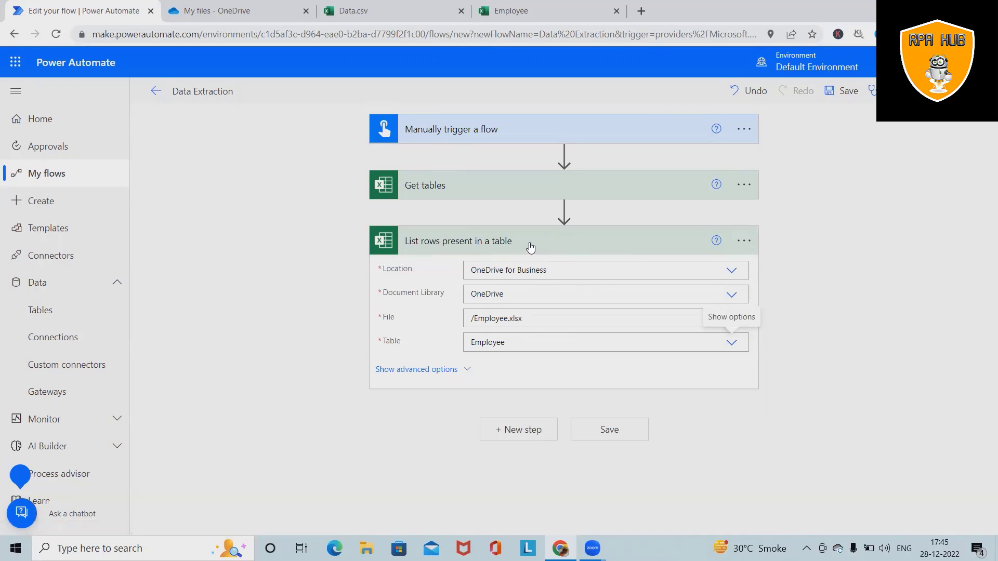
left_click(530, 246)
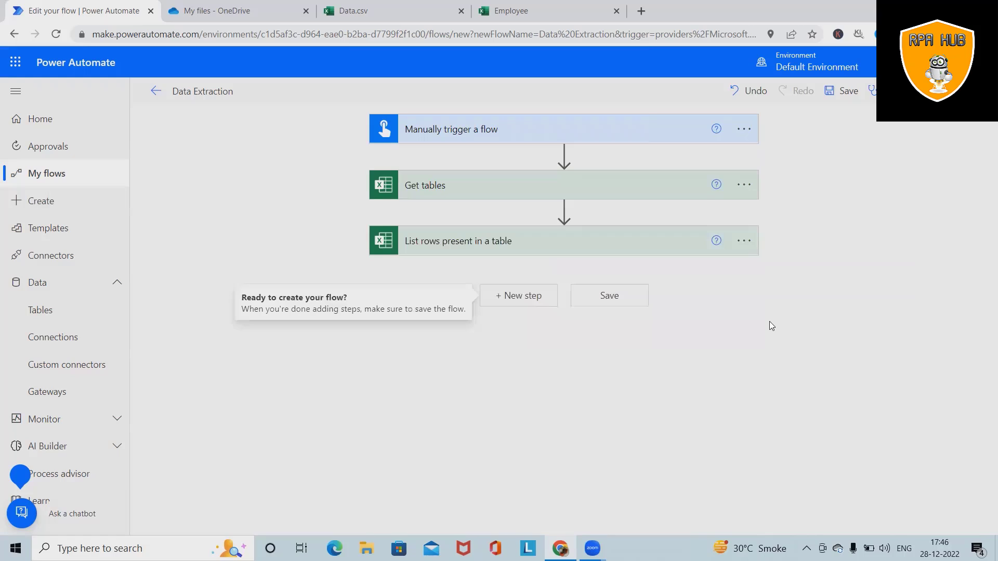
Add Create CSV table with From set to the listed rows' value and automatic columns.
left_click(518, 296)
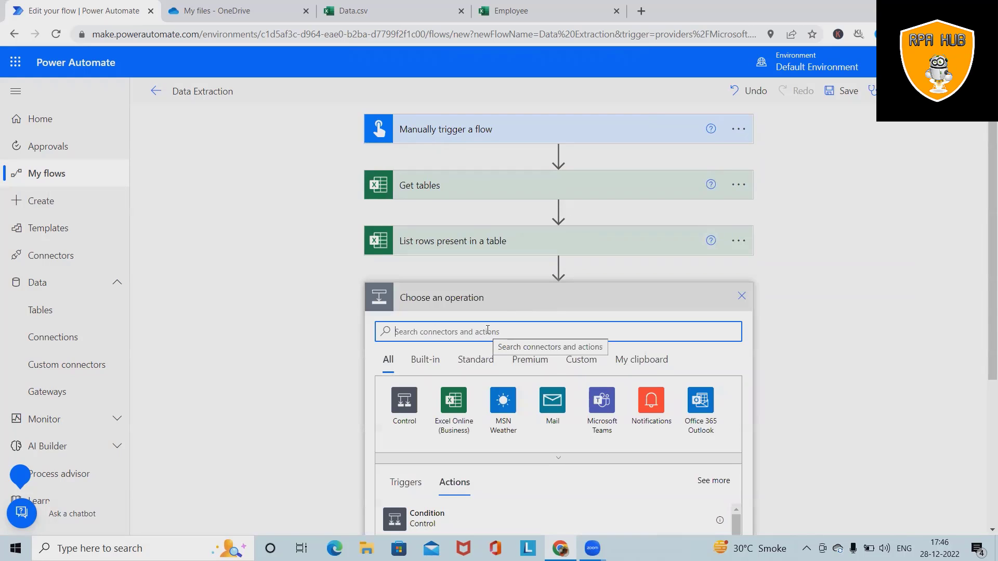
type("create cs")
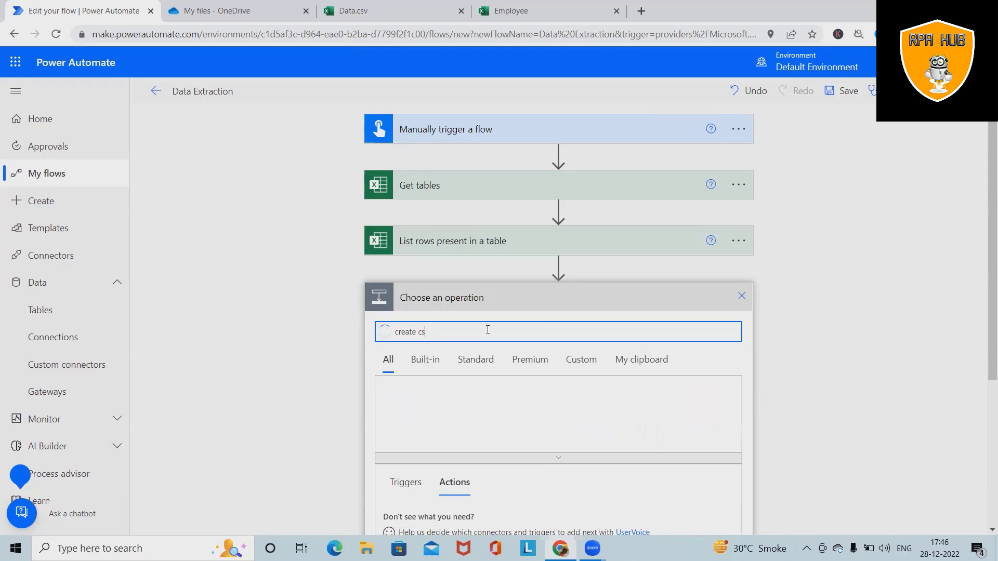
type("v")
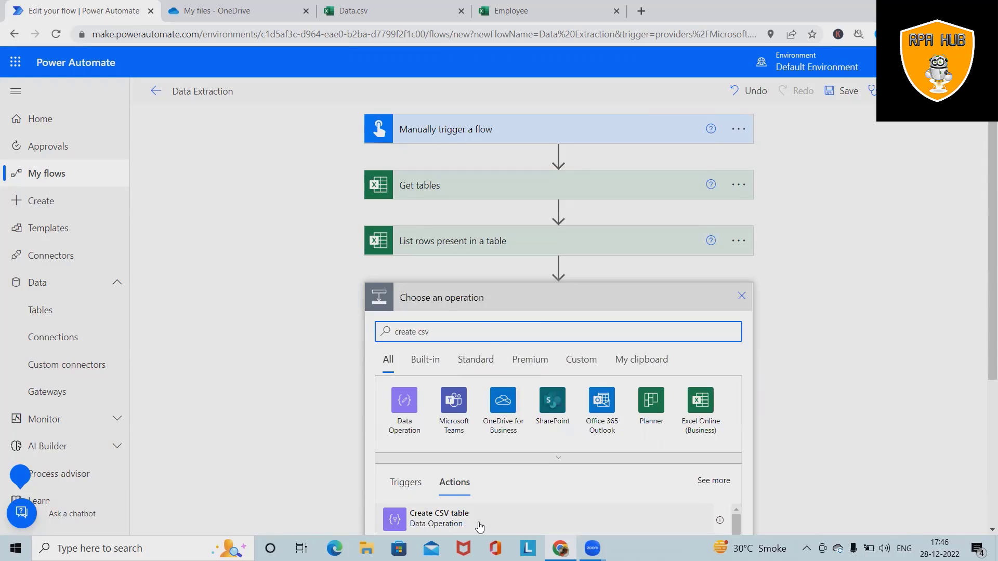
left_click(481, 521)
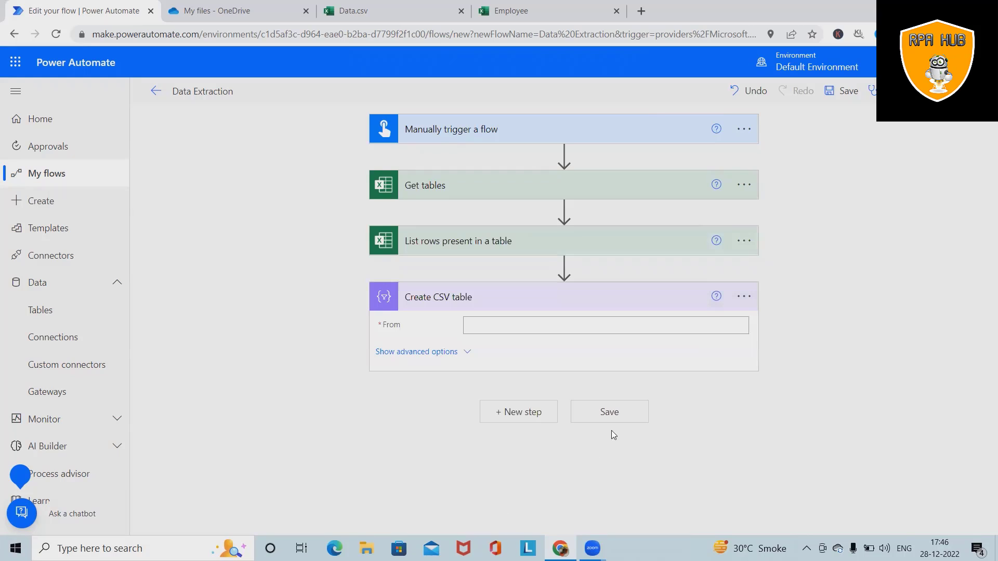
left_click(676, 329)
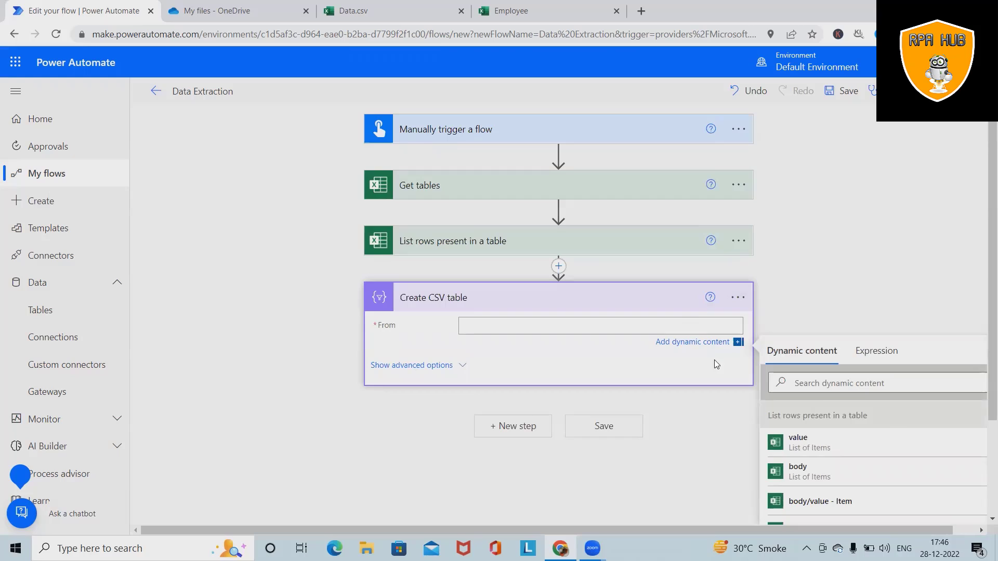
scroll(850, 460, "down", 3)
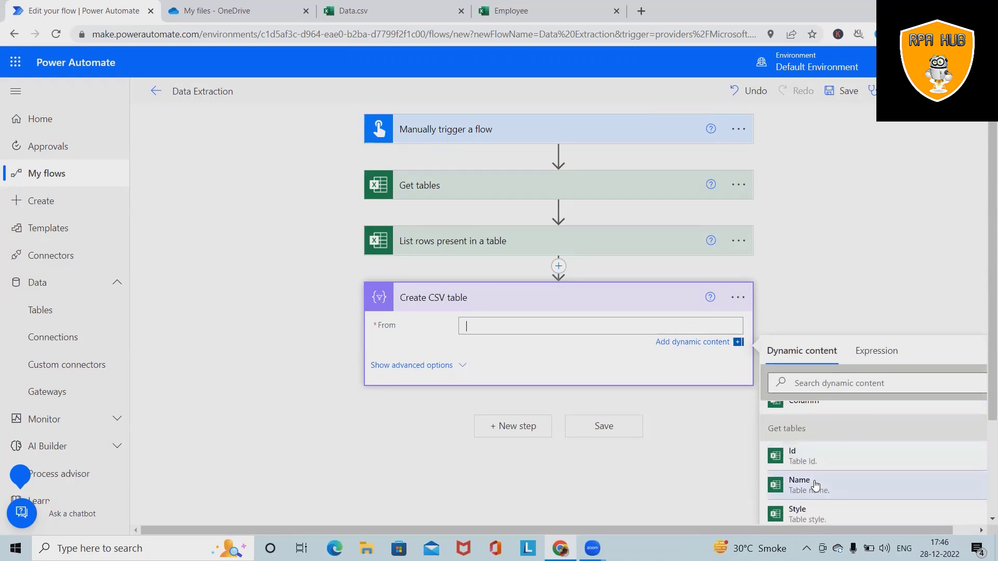
scroll(819, 491, "down", 2)
scroll(816, 502, "down", 2)
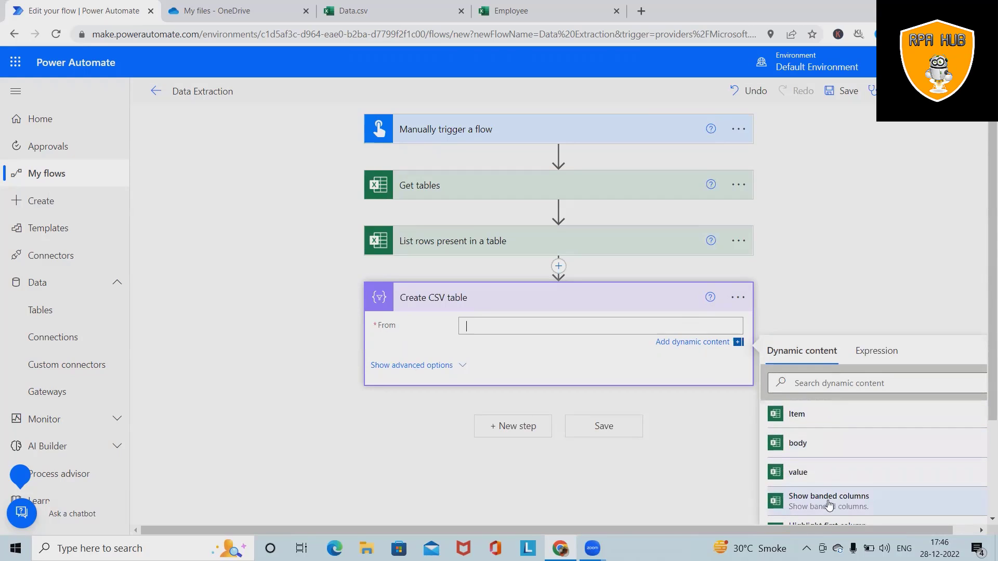
left_click(811, 474)
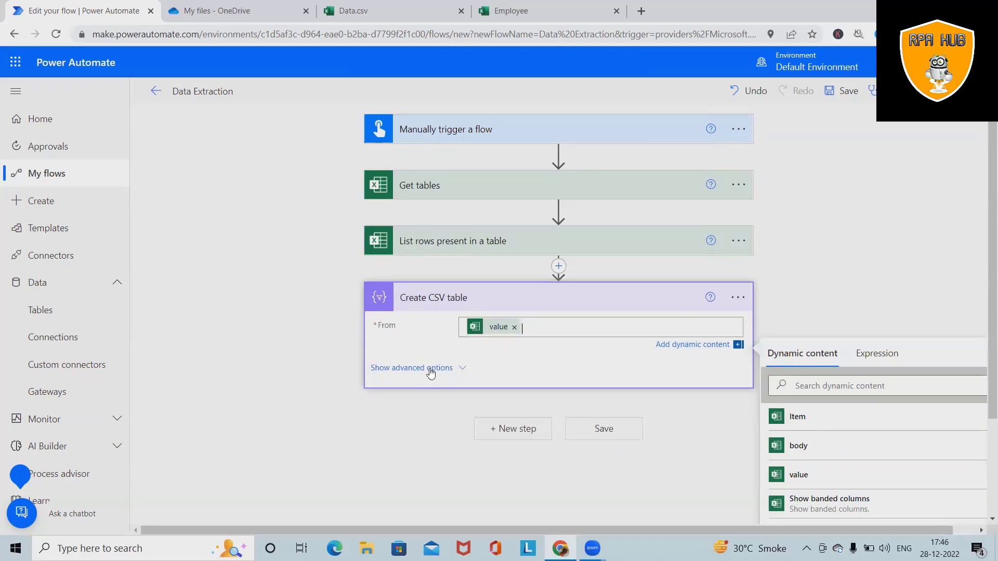
left_click(442, 370)
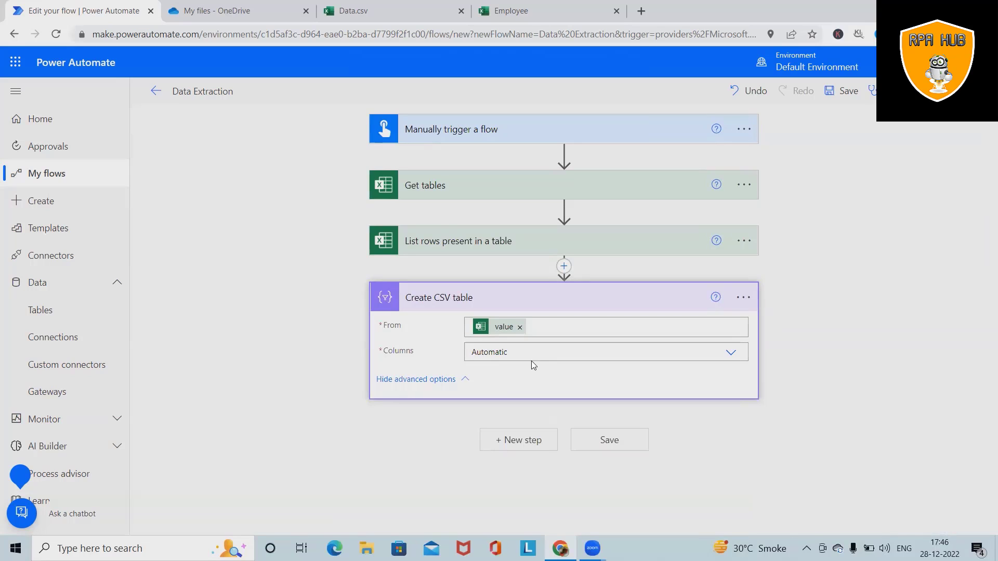
left_click(647, 303)
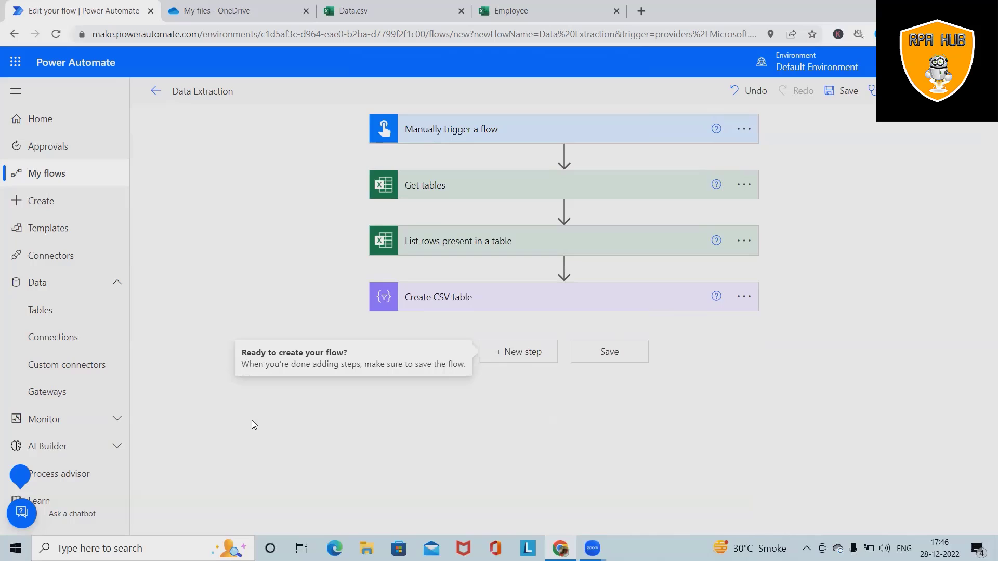
Set the Apply to each 2 loop to iterate value, then expand the nested Name loop.
left_click(528, 353)
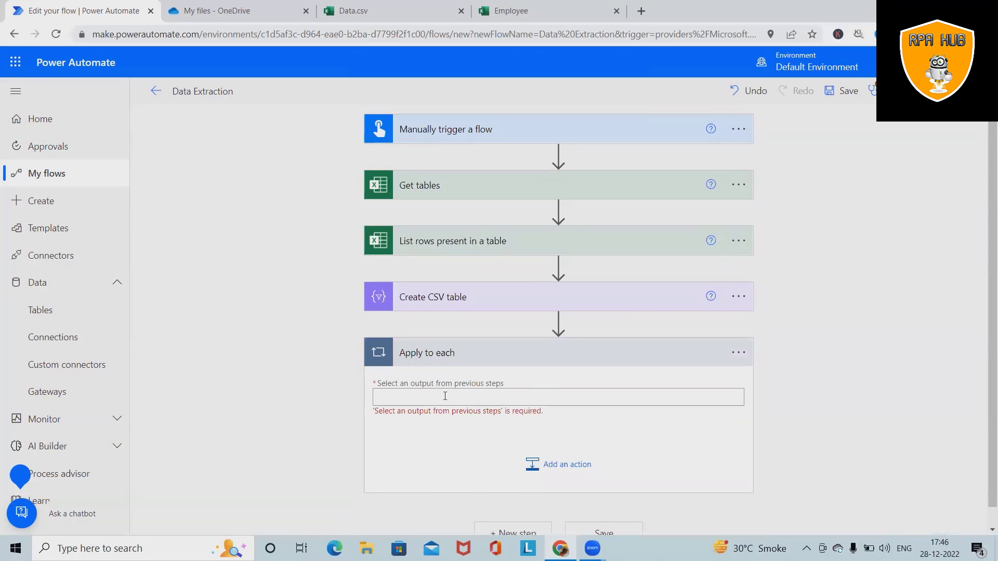
left_click(444, 396)
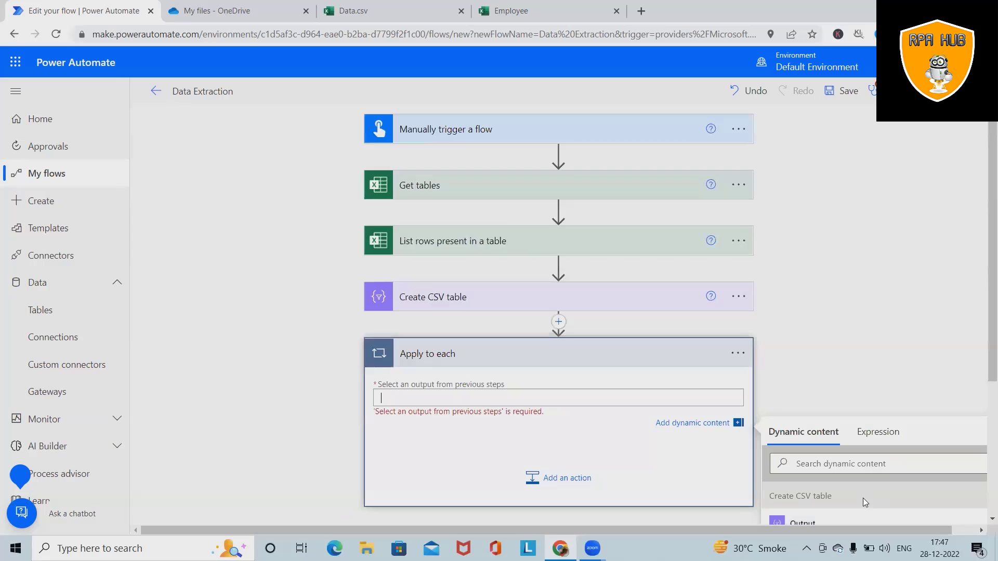
scroll(856, 510, "up", 1)
scroll(855, 511, "down", 1)
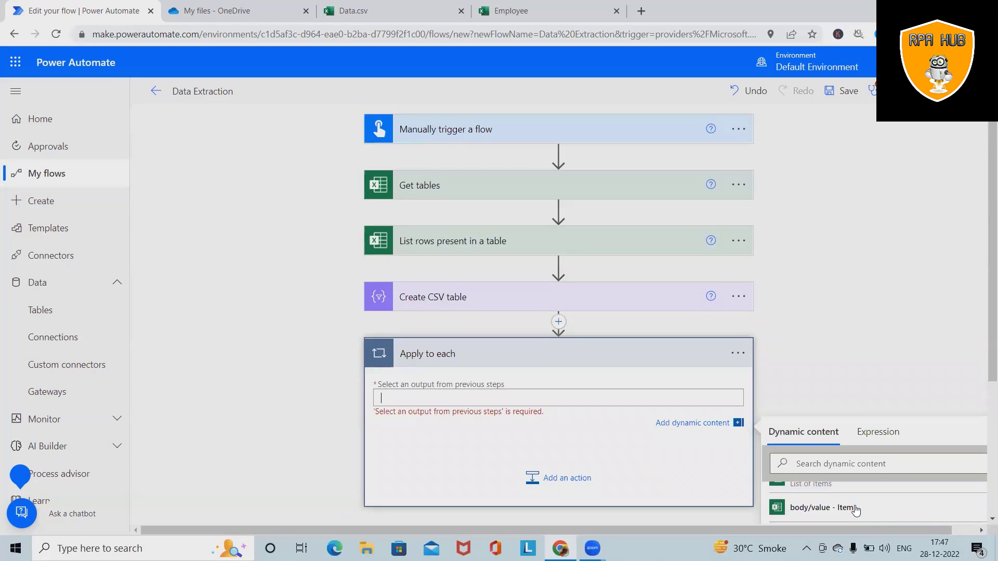
scroll(856, 511, "down", 1)
scroll(855, 510, "down", 1)
scroll(846, 511, "down", 1)
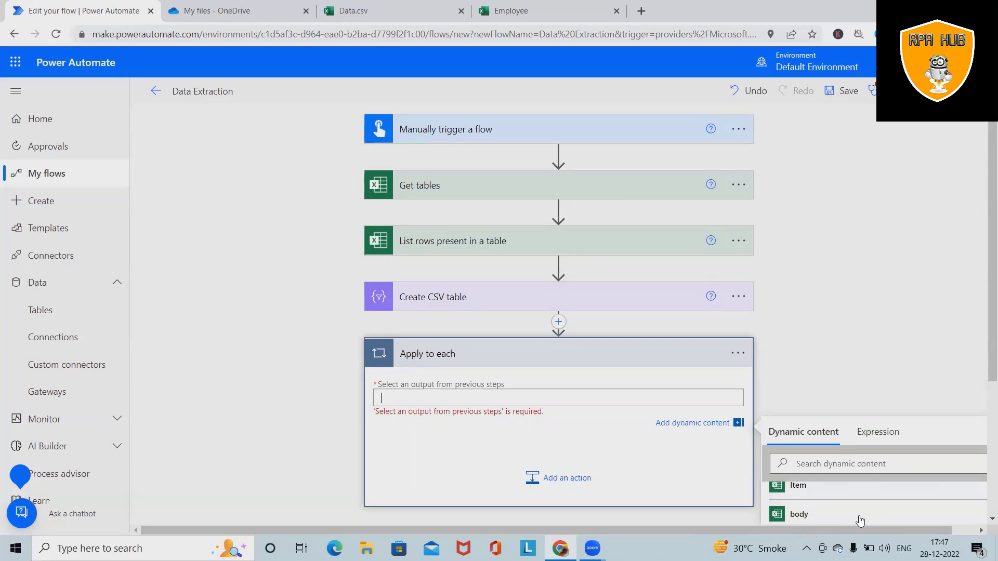
scroll(835, 514, "up", 1)
scroll(834, 510, "up", 1)
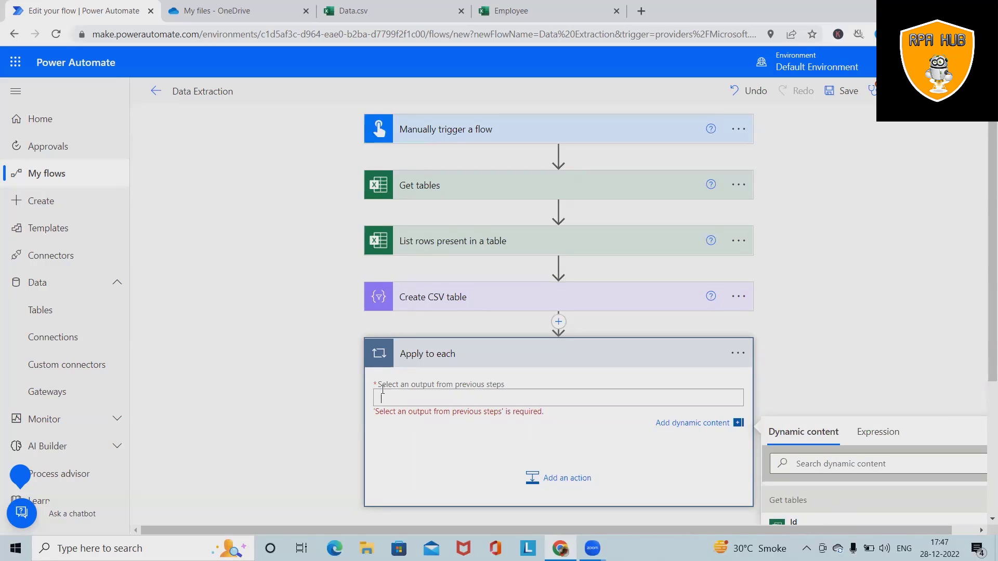
scroll(810, 499, "down", 1)
scroll(823, 519, "down", 1)
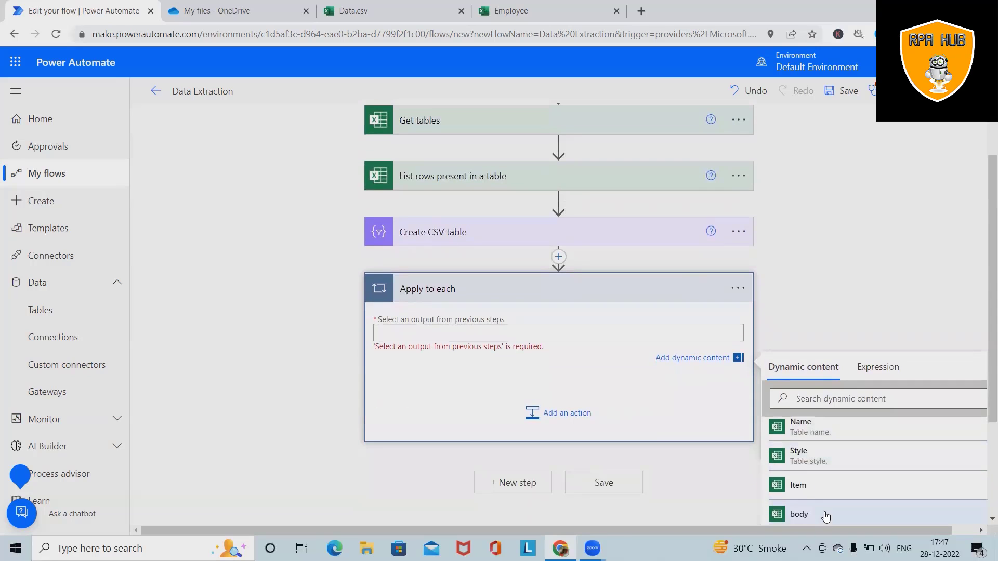
scroll(823, 511, "down", 1)
scroll(822, 504, "up", 2)
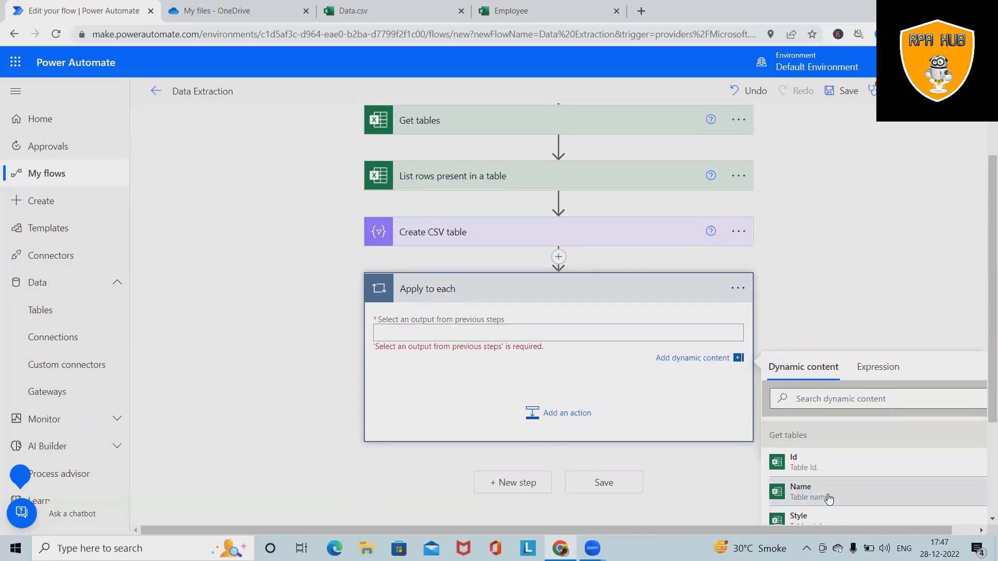
left_click(822, 496)
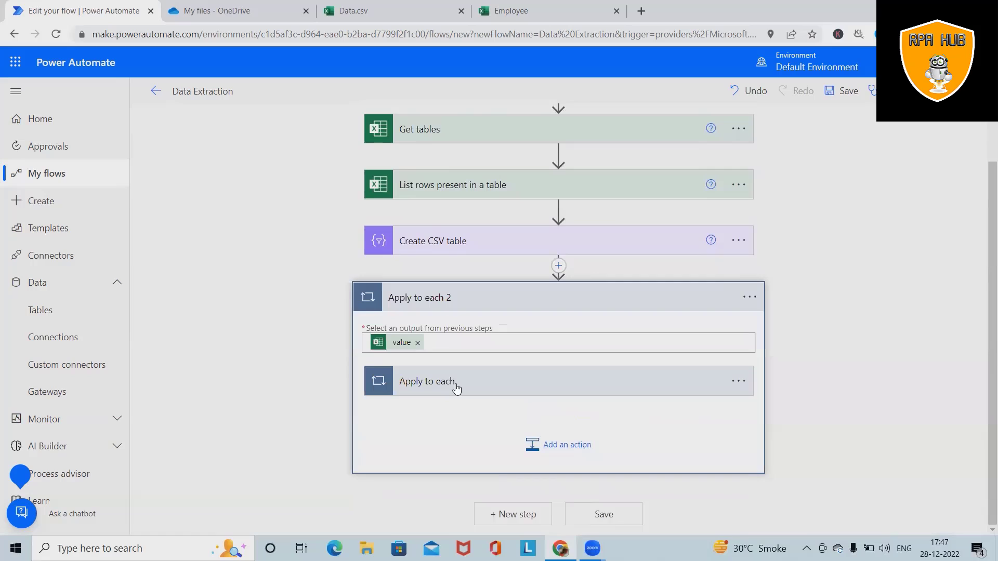
left_click(461, 392)
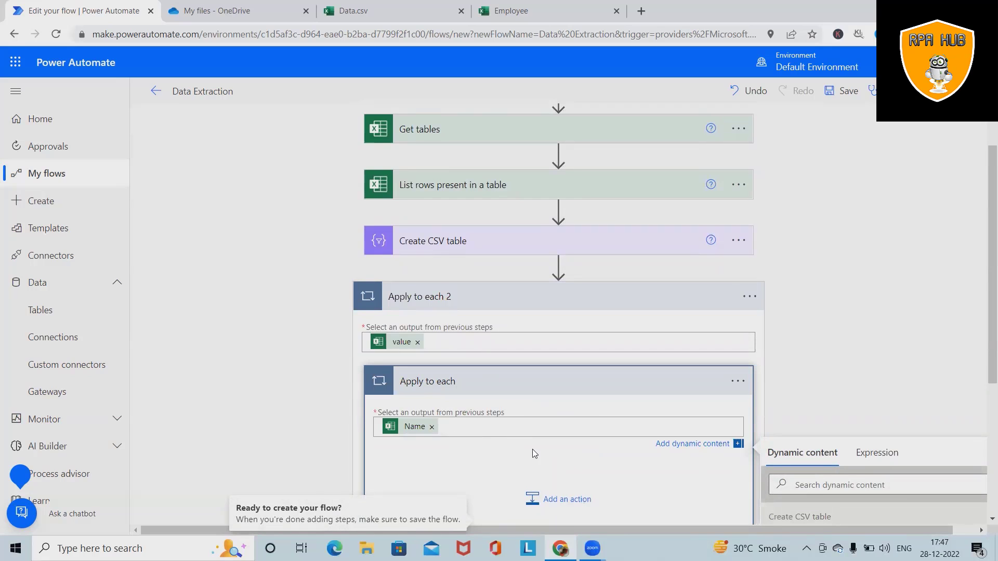
scroll(546, 467, "down", 1)
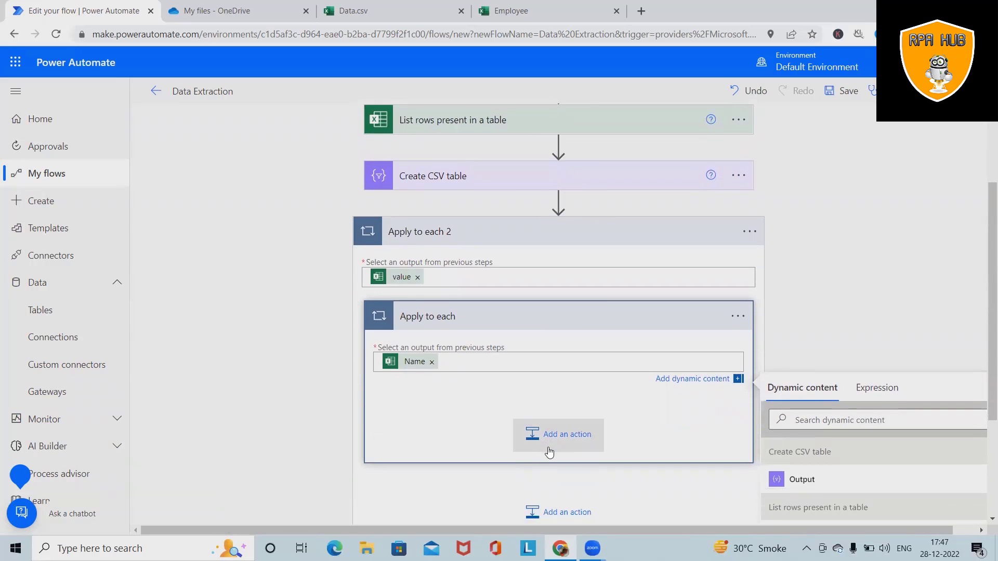
Add a OneDrive for Business 'Create file' action inside the inner Name loop.
left_click(556, 434)
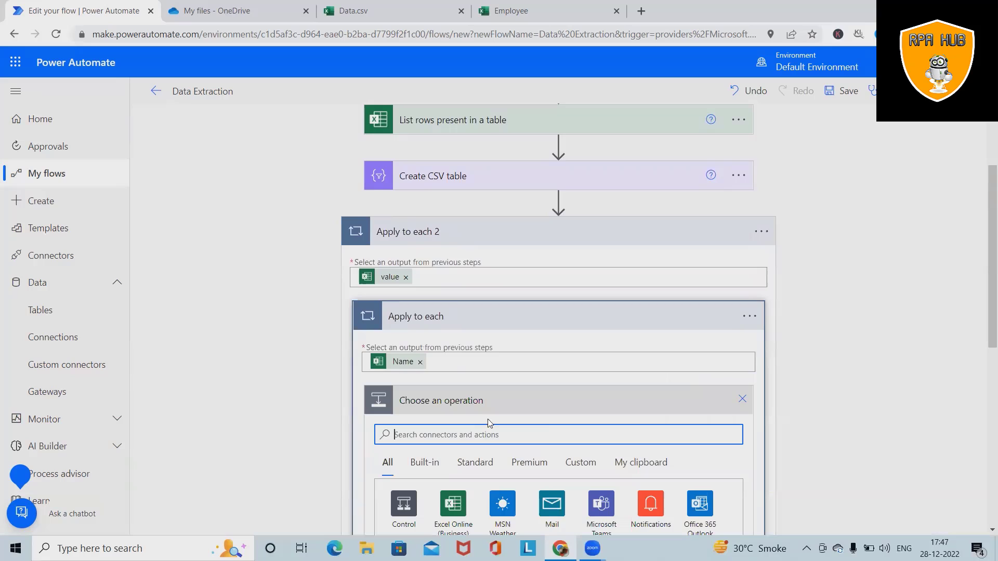
type("crea")
type("te")
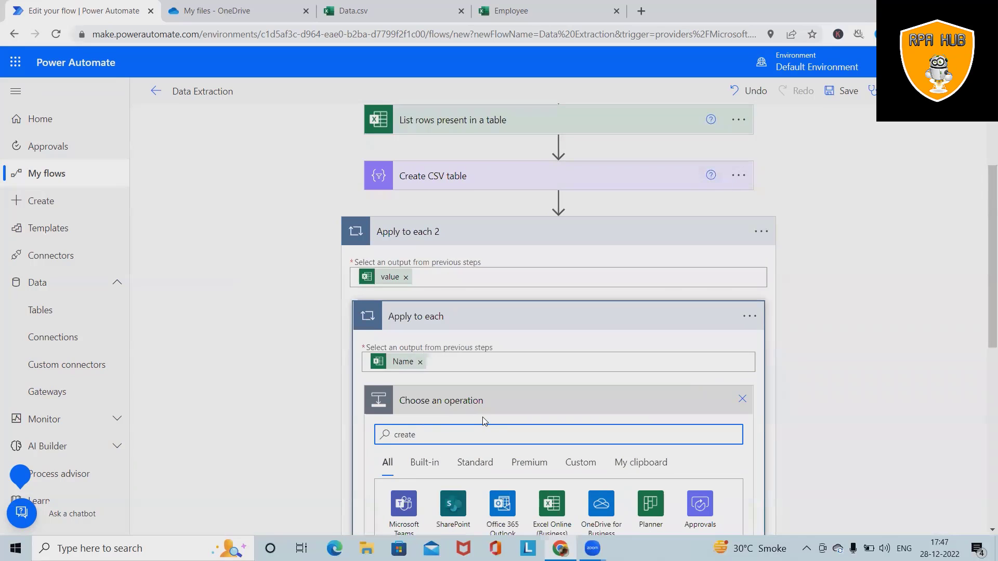
type(" file")
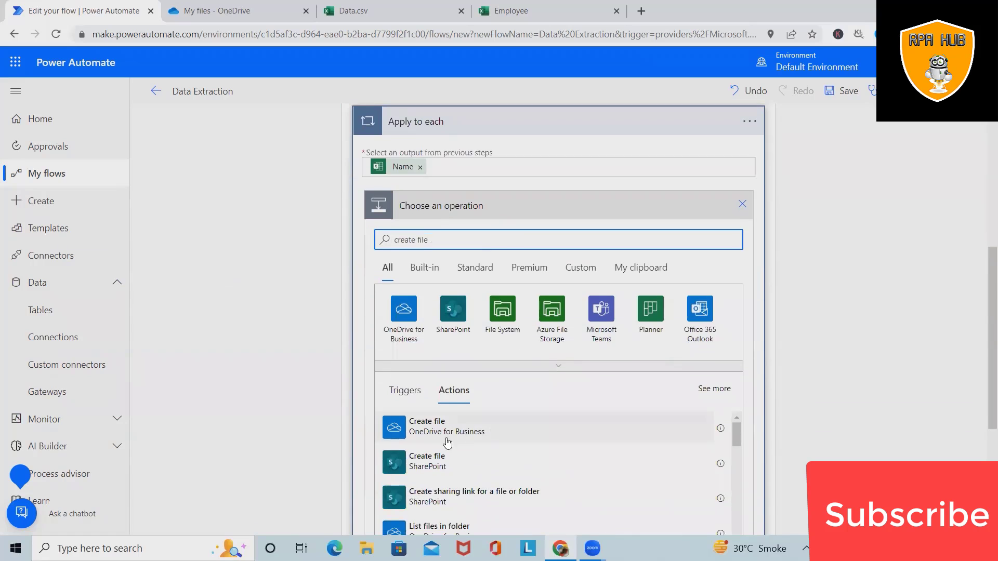
left_click(466, 430)
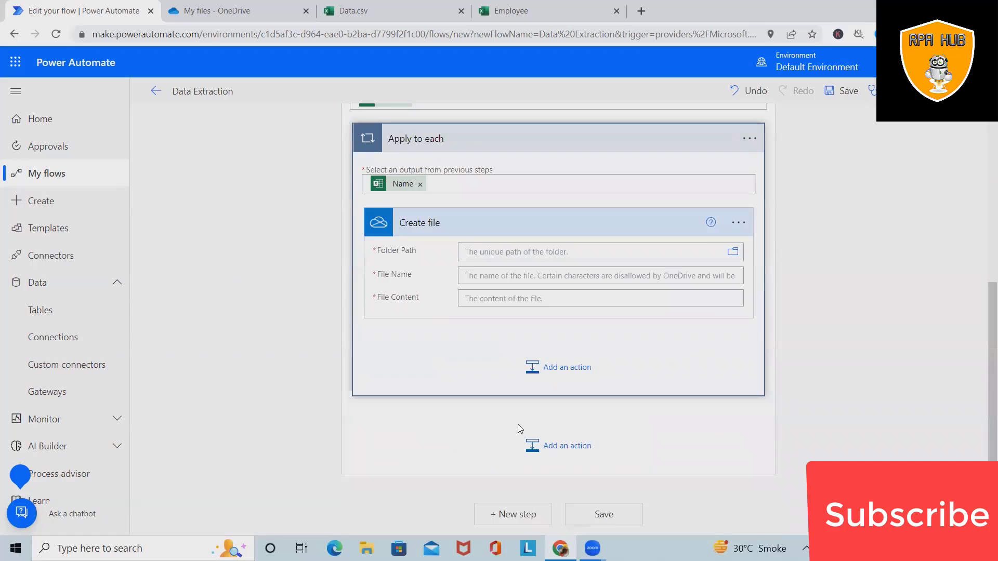
Set Create file to folder Root, file name Name token plus '.csv', content Output, then save.
left_click(733, 254)
left_click(807, 290)
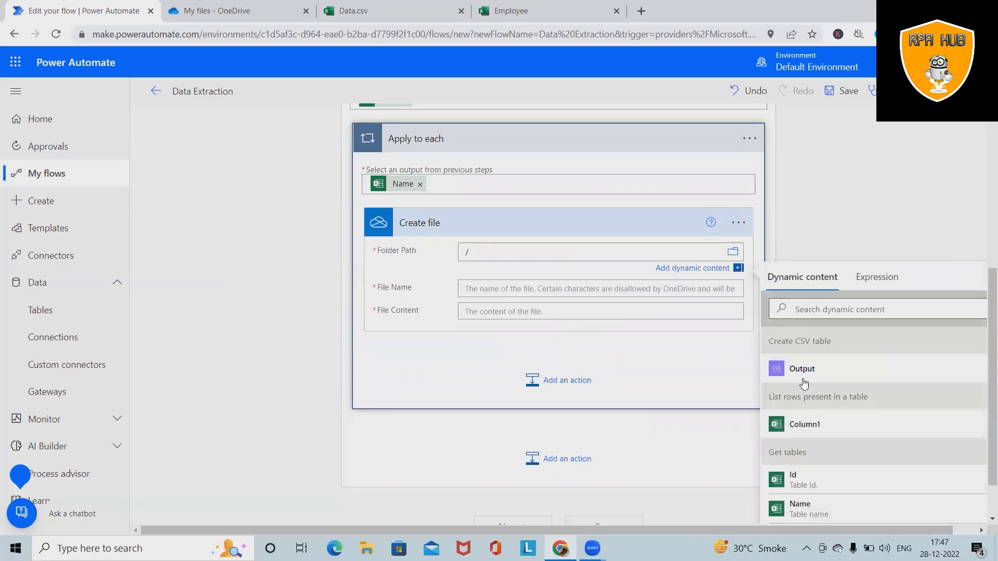
left_click(577, 290)
scroll(875, 488, "down", 1)
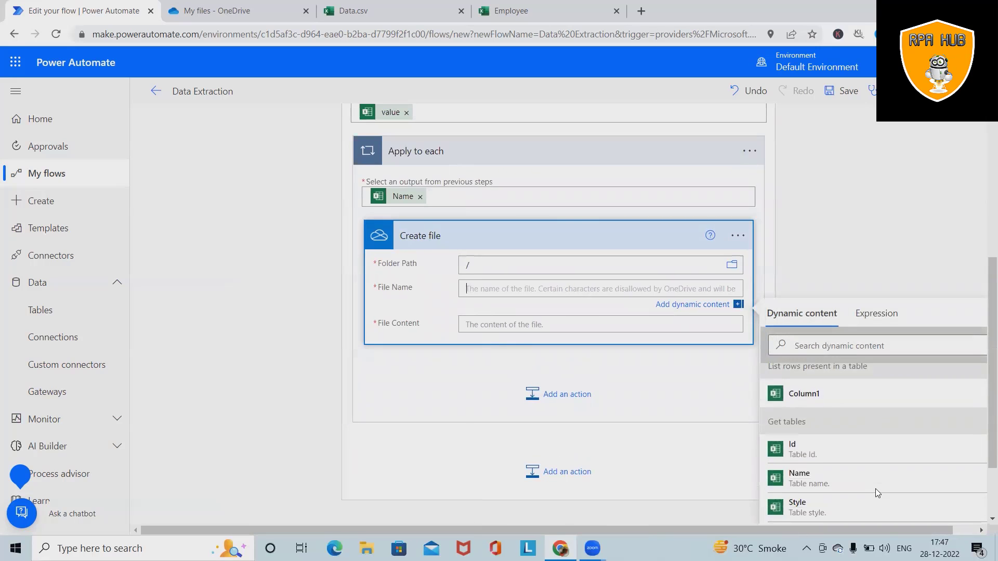
scroll(875, 491, "down", 2)
scroll(876, 492, "down", 5)
scroll(875, 493, "up", 3)
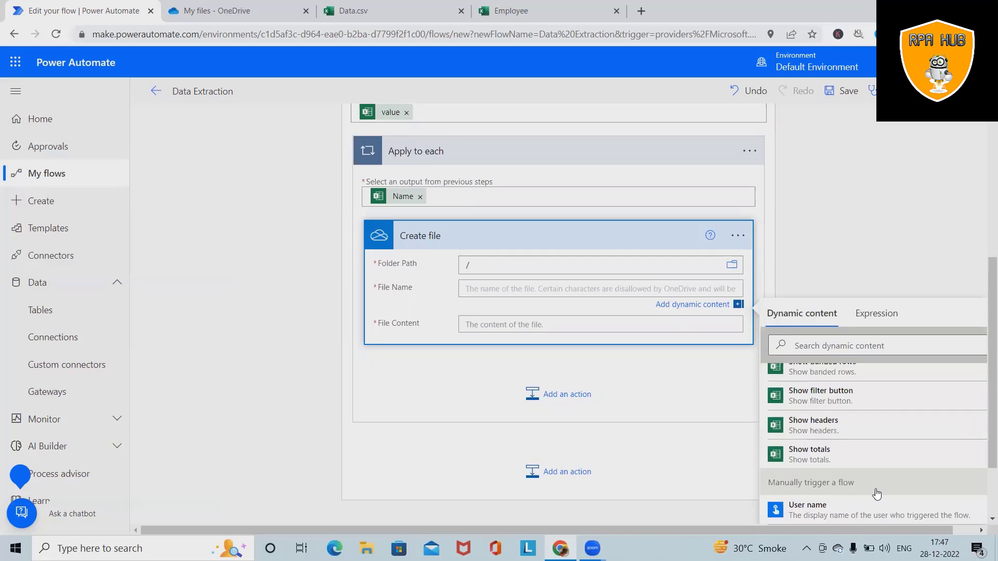
scroll(876, 489, "up", 4)
scroll(876, 489, "up", 1)
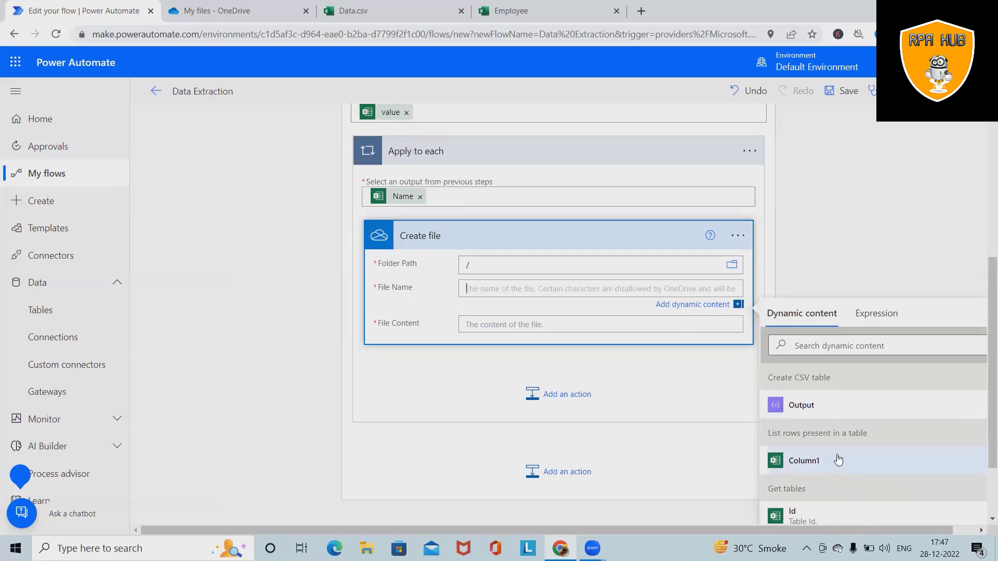
scroll(830, 452, "down", 1)
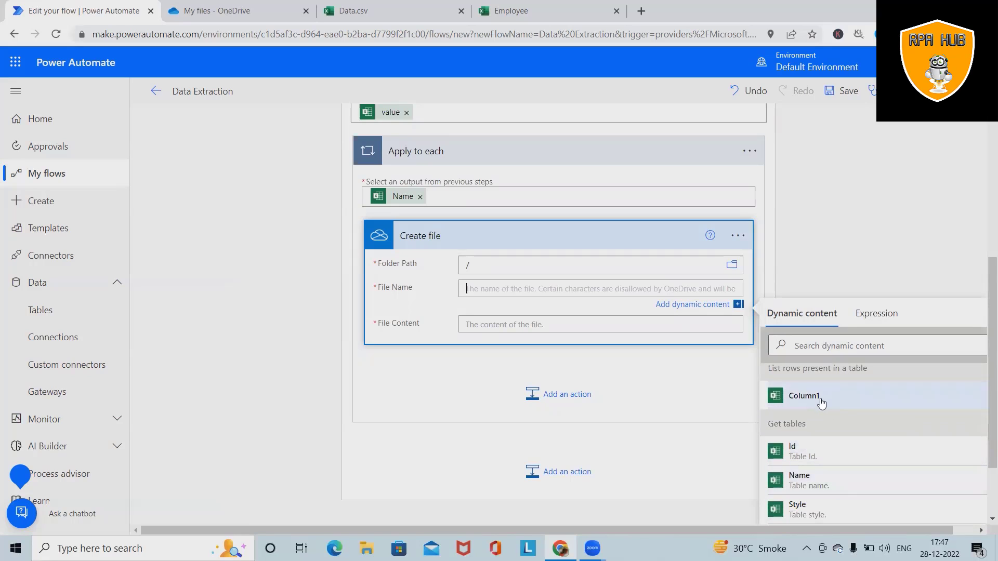
scroll(827, 468, "down", 1)
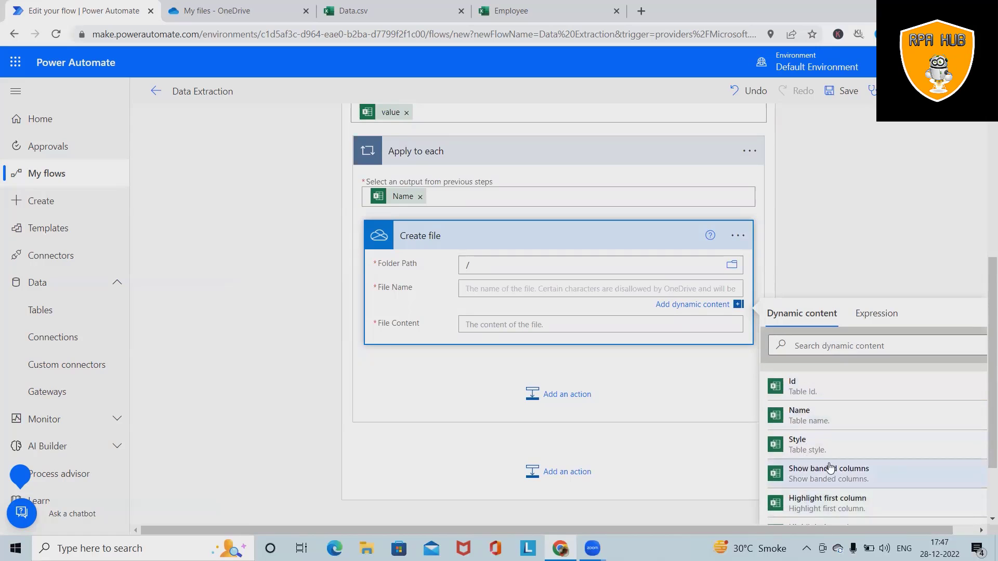
scroll(829, 468, "down", 2)
scroll(833, 499, "down", 1)
scroll(834, 511, "down", 2)
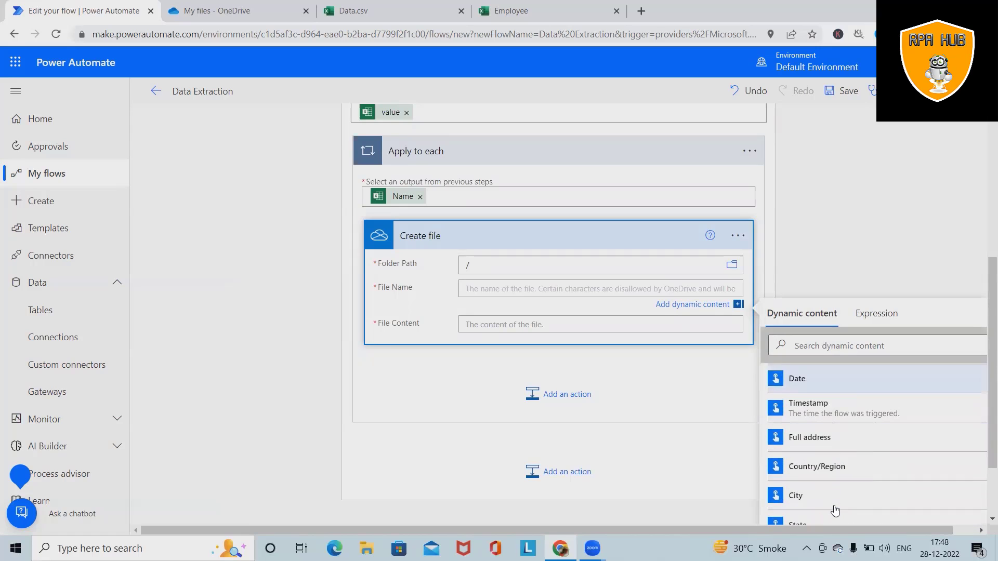
scroll(834, 506, "up", 2)
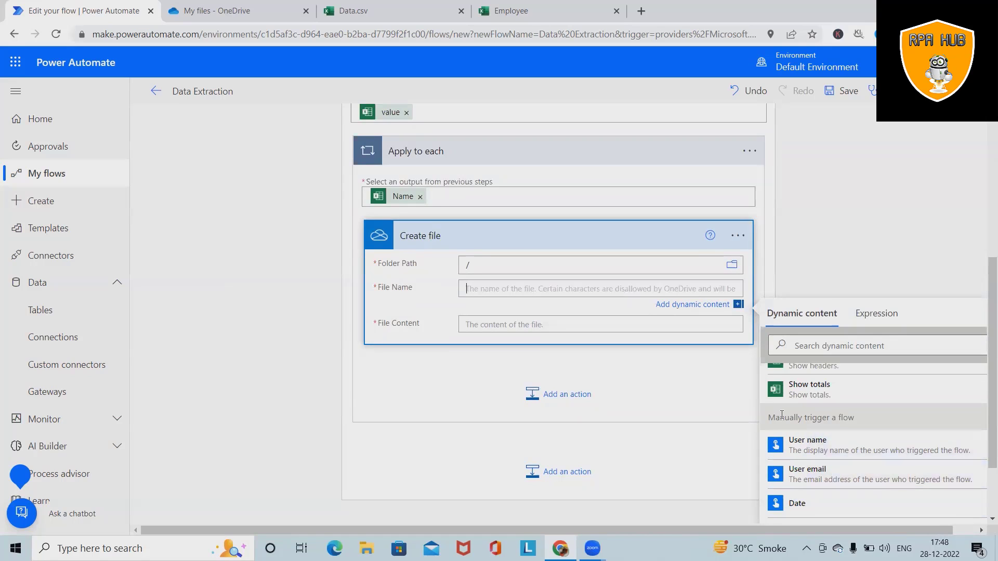
scroll(858, 437, "up", 2)
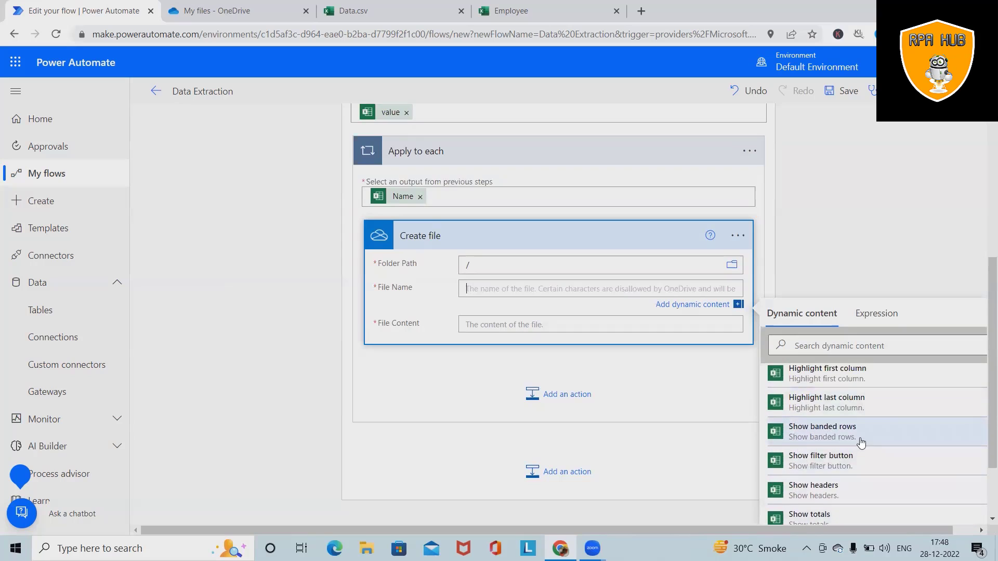
scroll(861, 442, "up", 2)
scroll(860, 442, "up", 2)
scroll(866, 437, "up", 2)
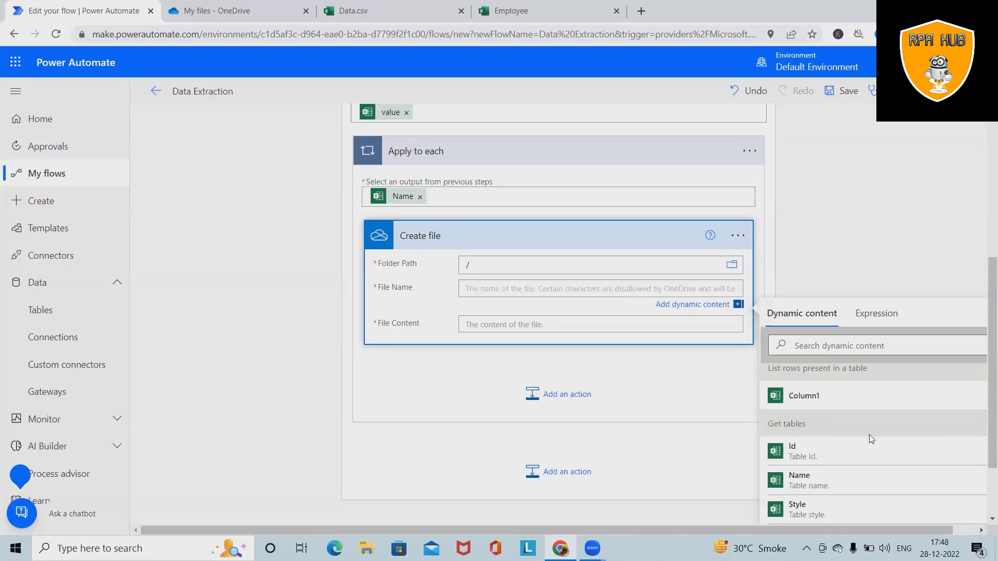
left_click(839, 480)
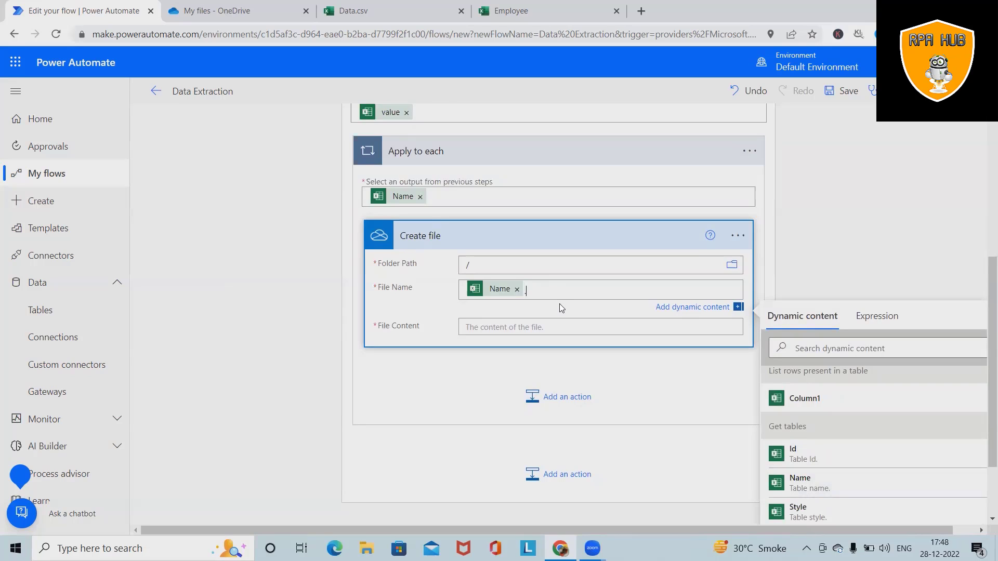
type(".csv")
left_click(572, 327)
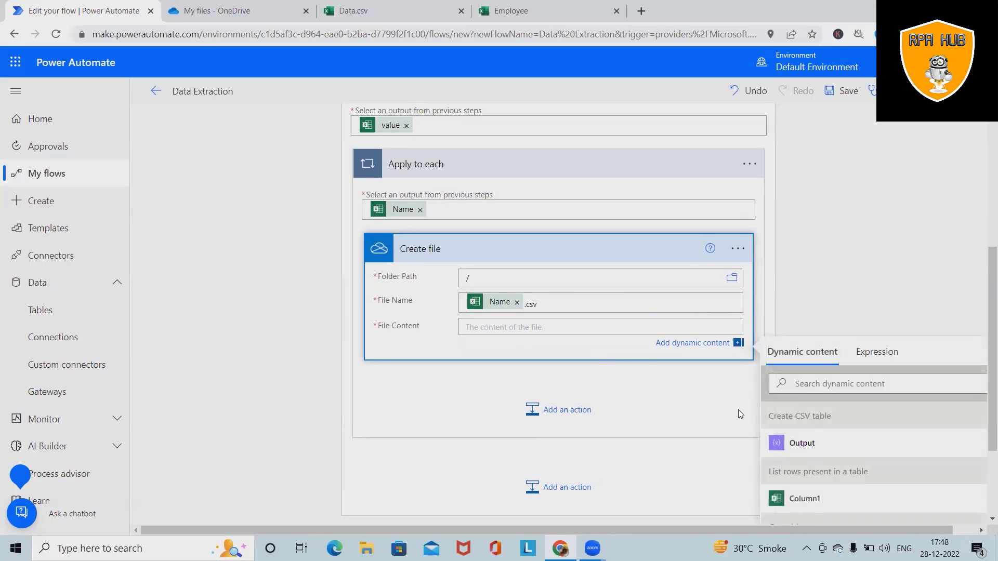
left_click(800, 443)
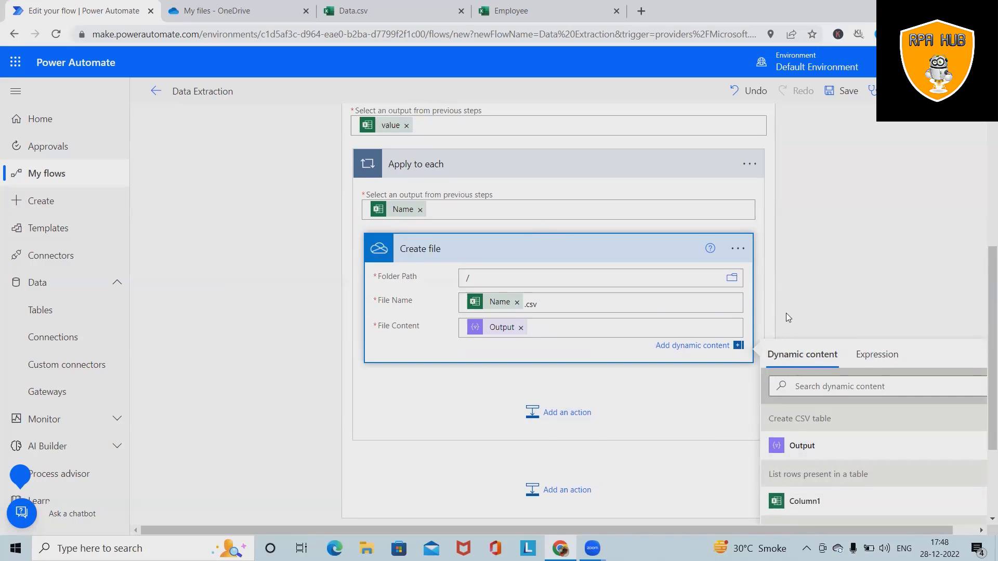
scroll(787, 313, "up", 5)
left_click(843, 91)
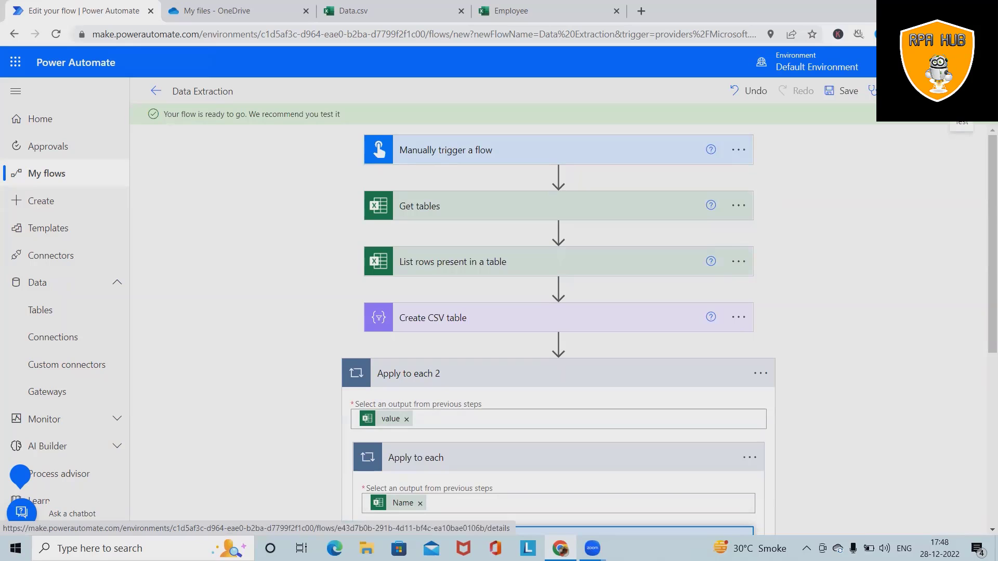
Run a manual test of the Data Extraction flow and dismiss the run confirmation.
left_click(935, 90)
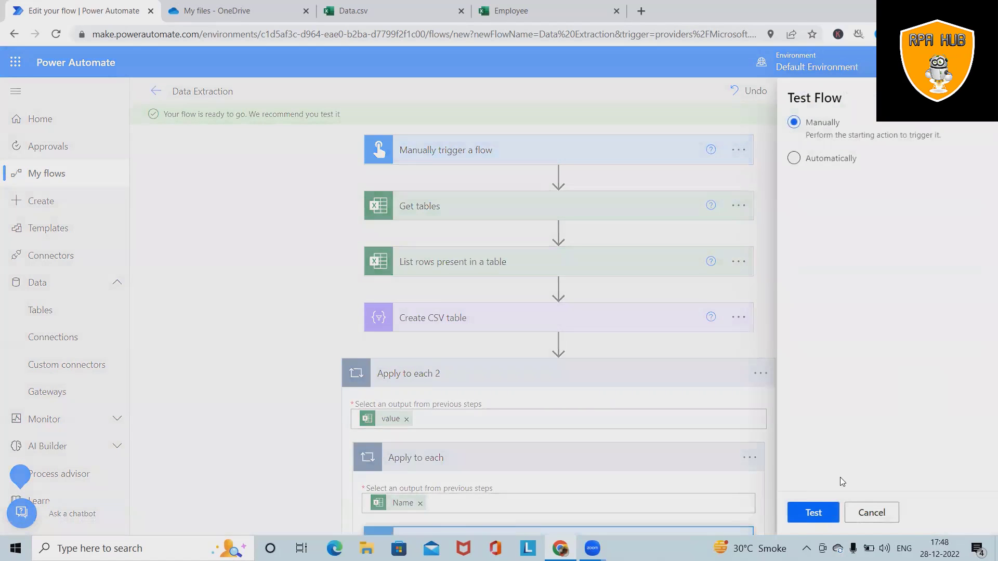
left_click(814, 512)
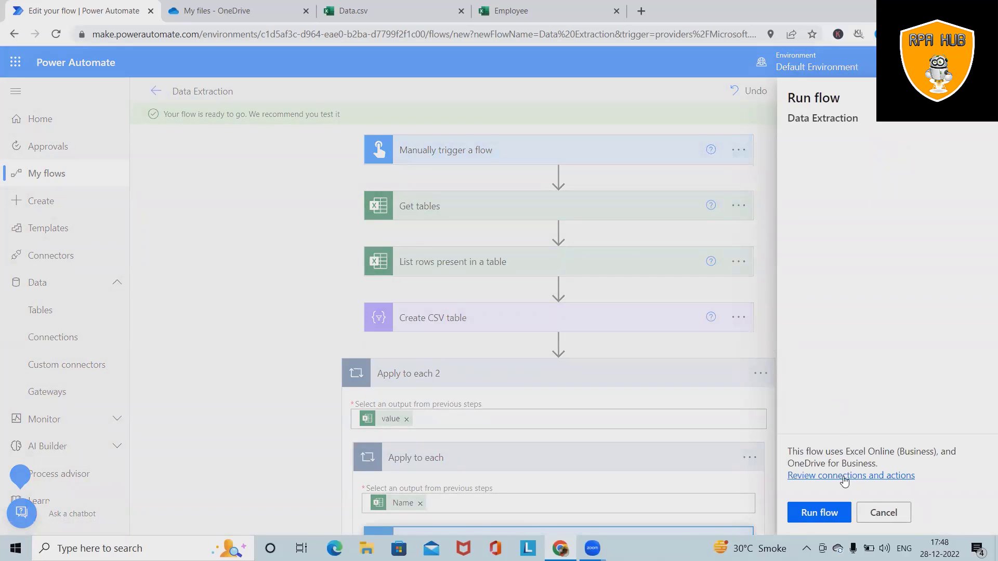
left_click(820, 512)
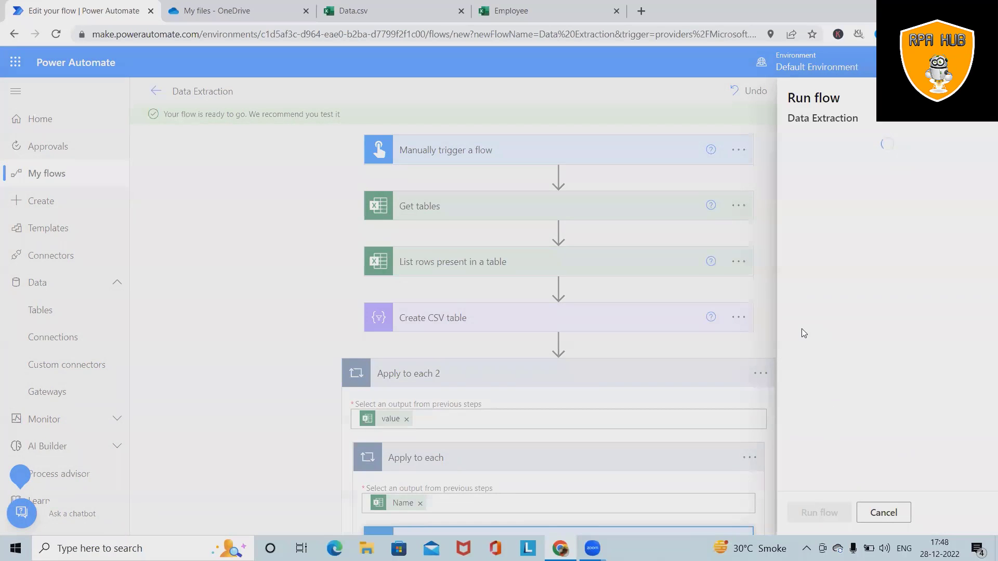
left_click(828, 515)
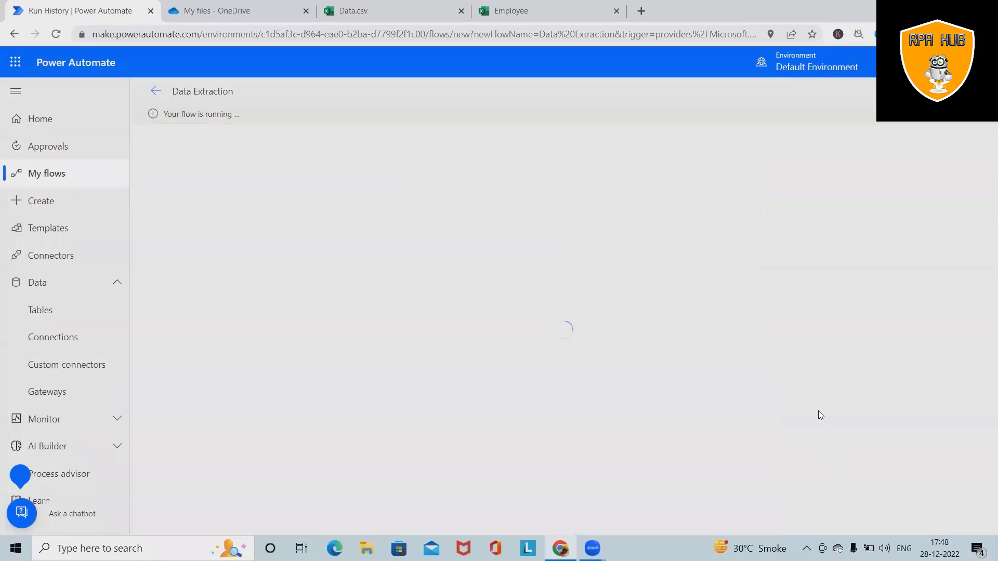